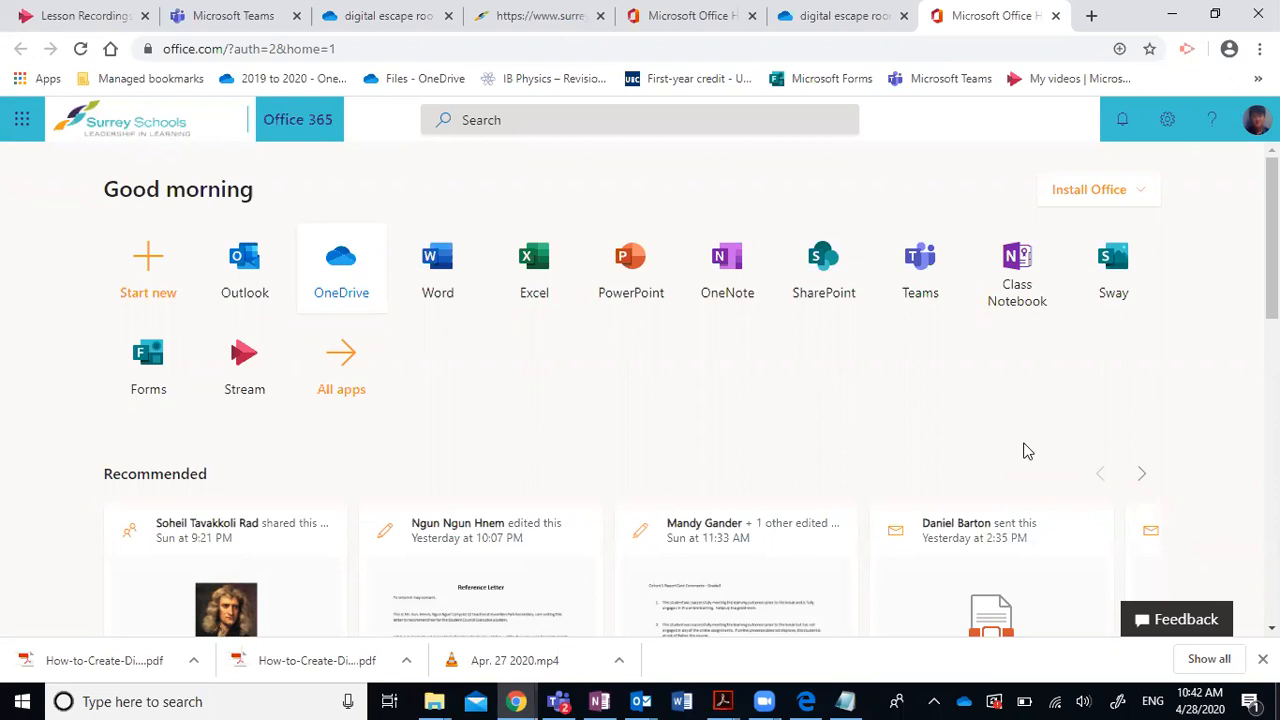
Launch the OneDrive app from the Office 365 home page.
{"action": "left_click", "coordinate": [341, 268]}
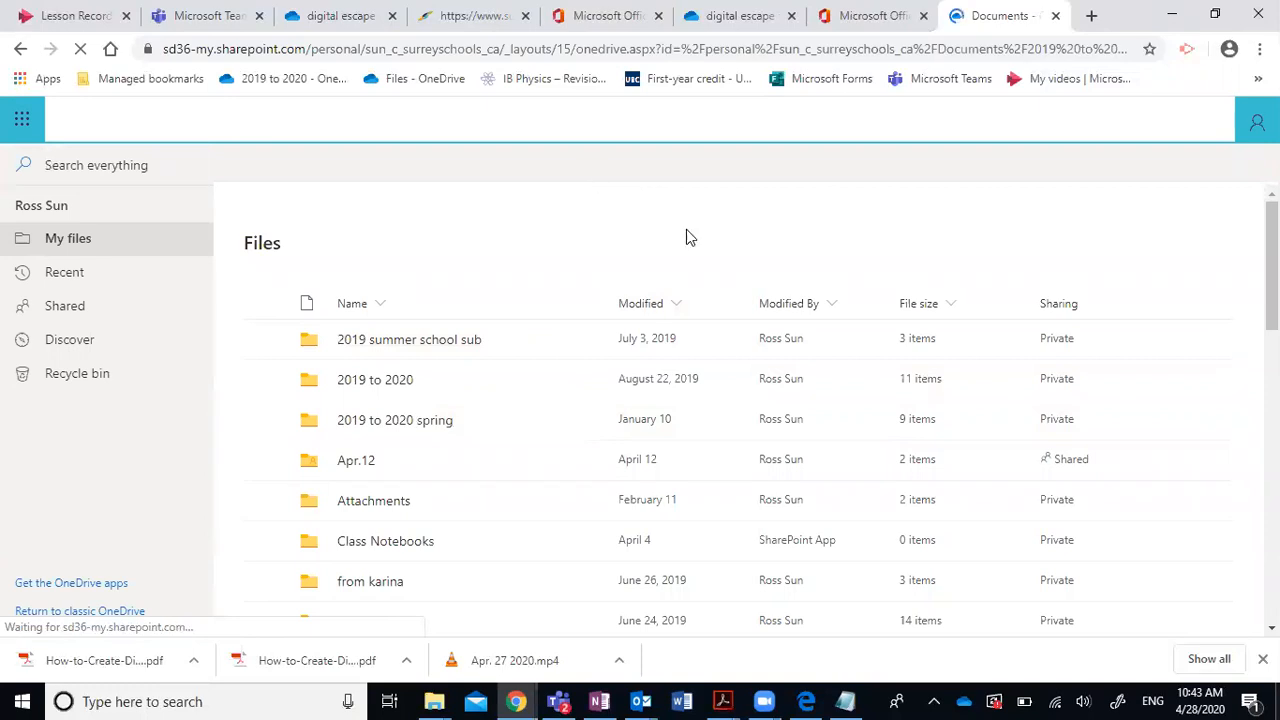
In 2019 to 2020 spring > digital escape room, create the OneNote notebook 'Digital escape room for math'.
{"action": "left_click", "coordinate": [400, 420]}
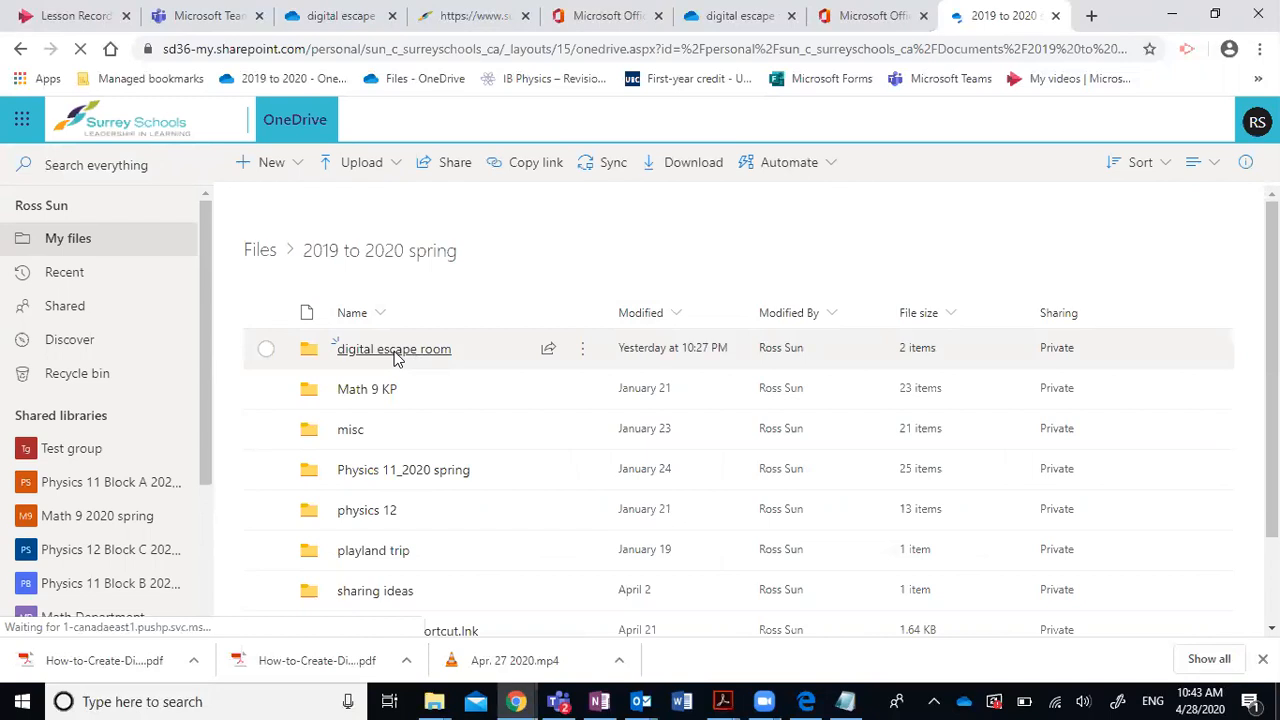
{"action": "left_click", "coordinate": [394, 349]}
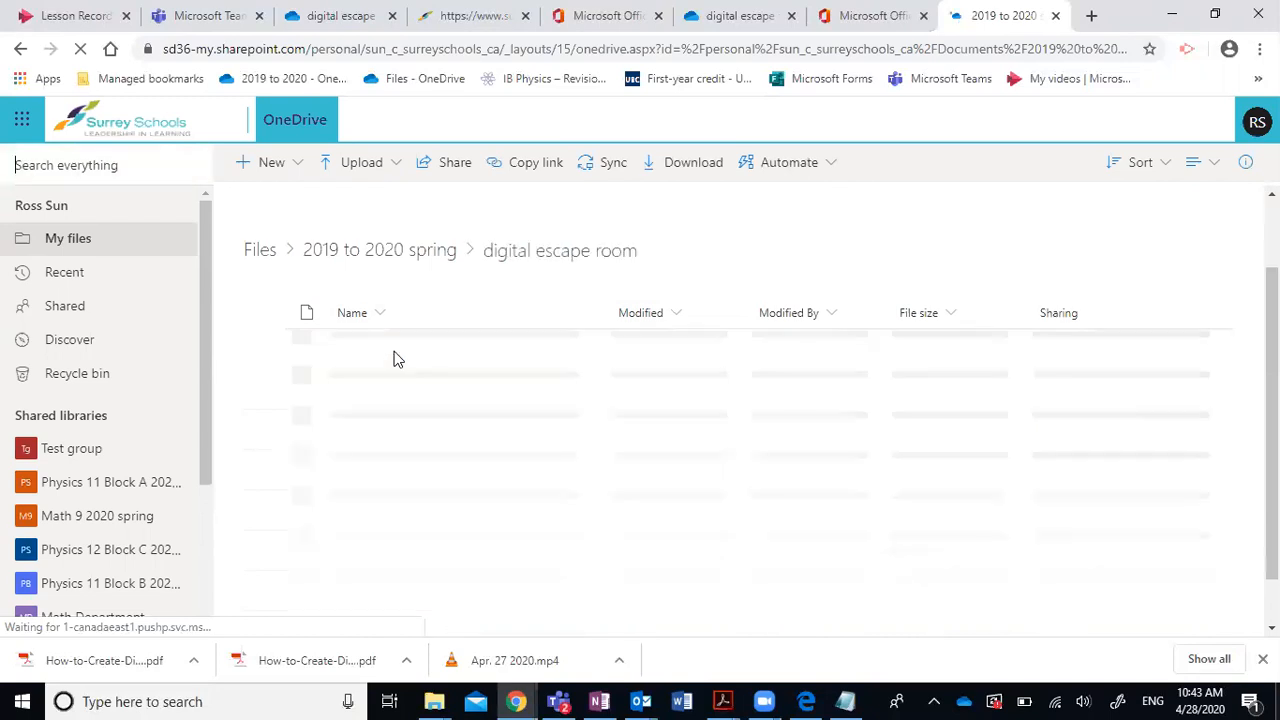
{"action": "left_click", "coordinate": [298, 165]}
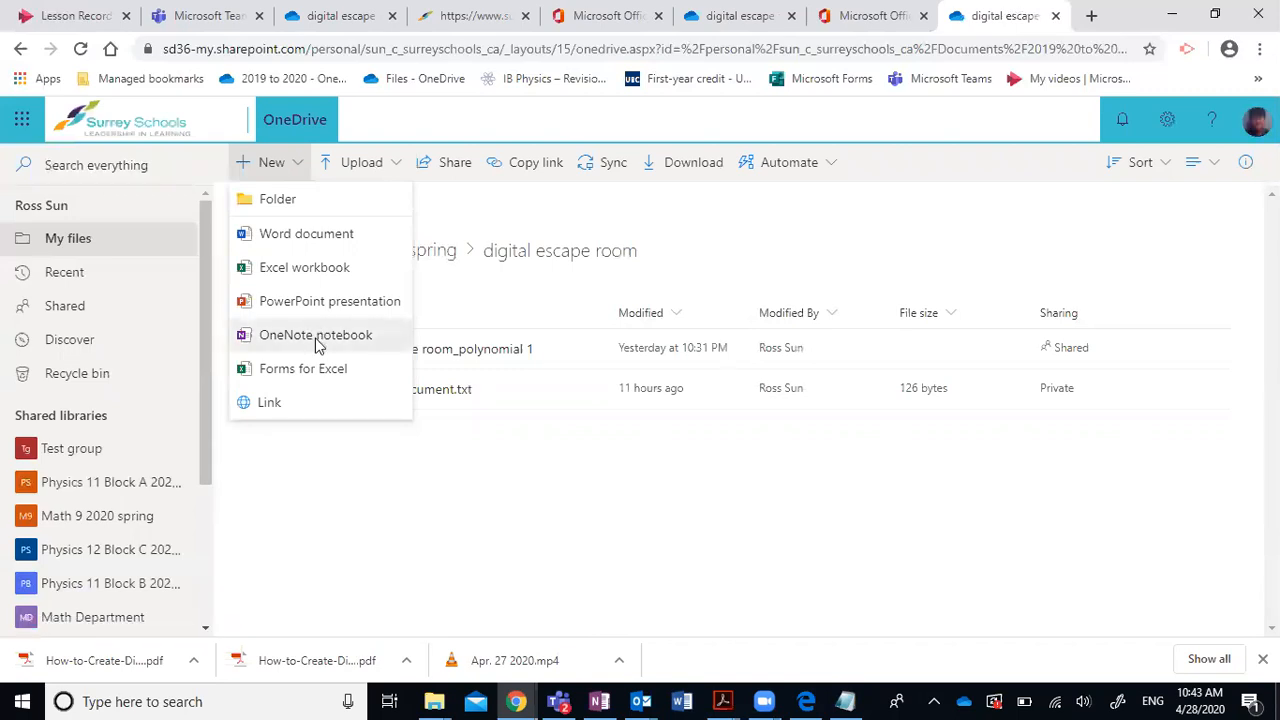
{"action": "left_click", "coordinate": [318, 342]}
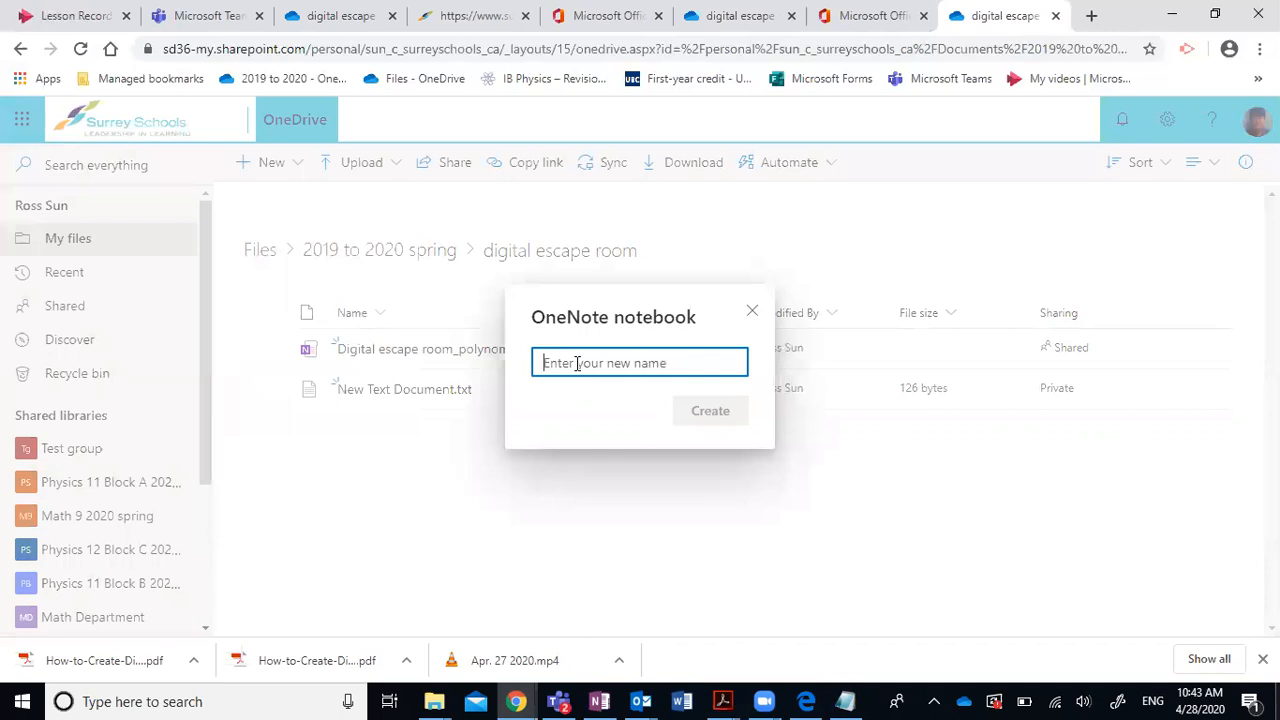
{"action": "type", "text": "Digital escape room for math"}
{"action": "left_click", "coordinate": [711, 420]}
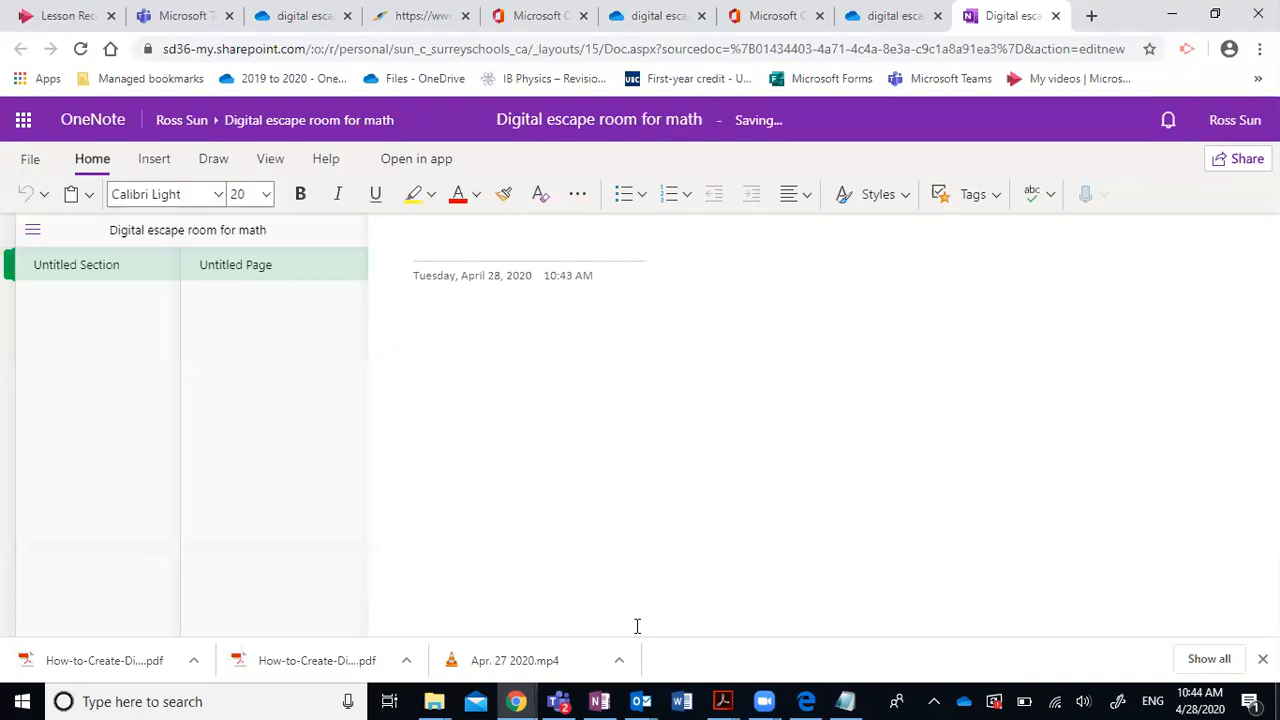
Open the notebook in the OneNote 2016 desktop app and let the browser launch it.
{"action": "left_click", "coordinate": [426, 162]}
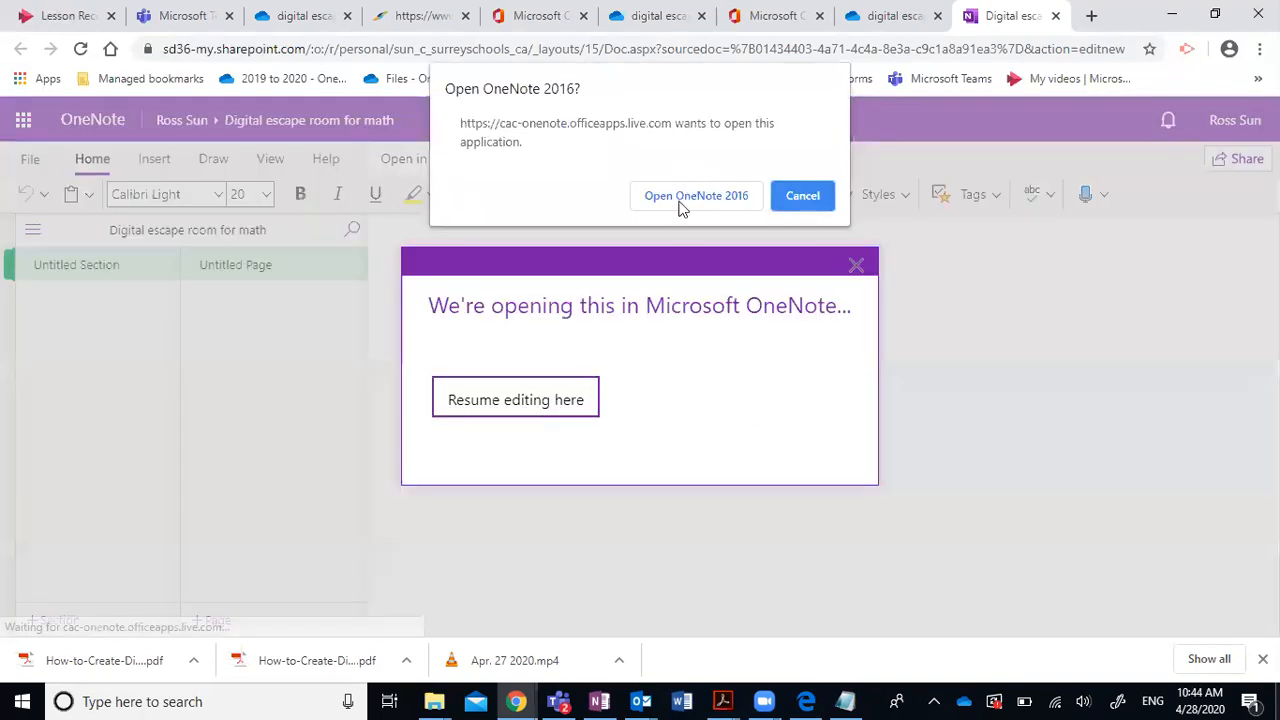
{"action": "left_click", "coordinate": [682, 204]}
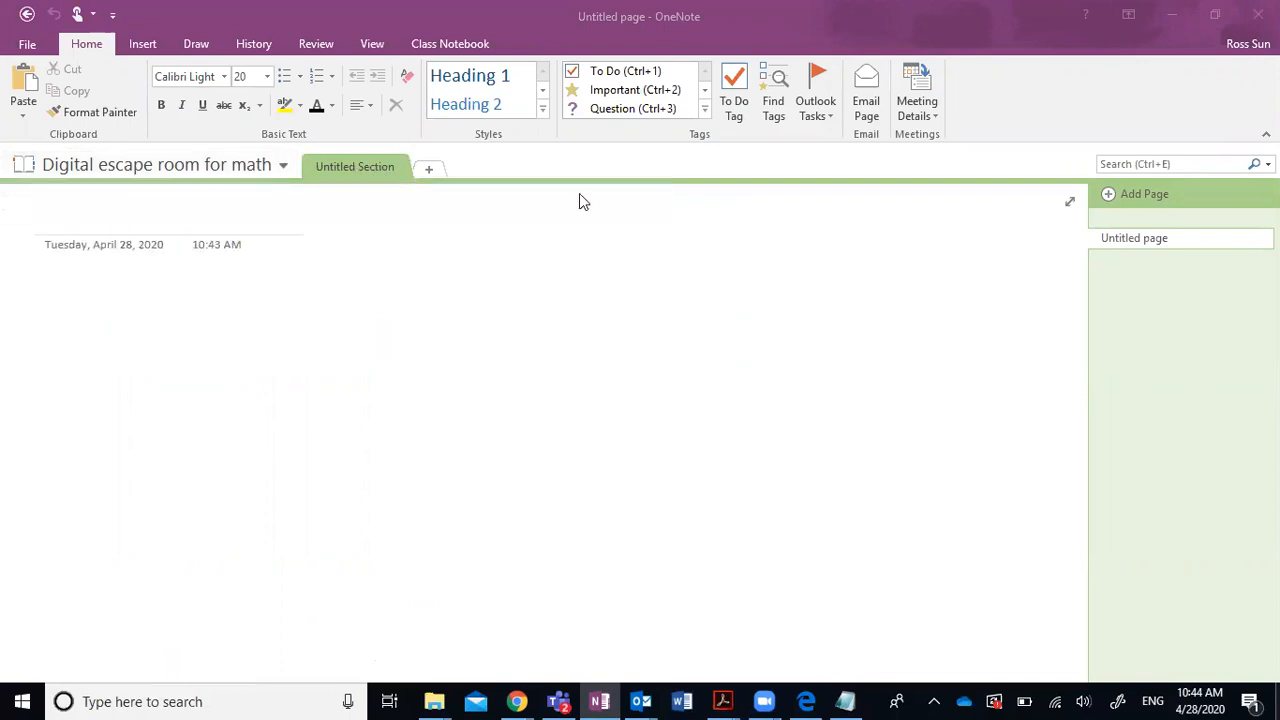
Rename the Untitled Section to 'Welcome'.
{"action": "right_click", "coordinate": [365, 168]}
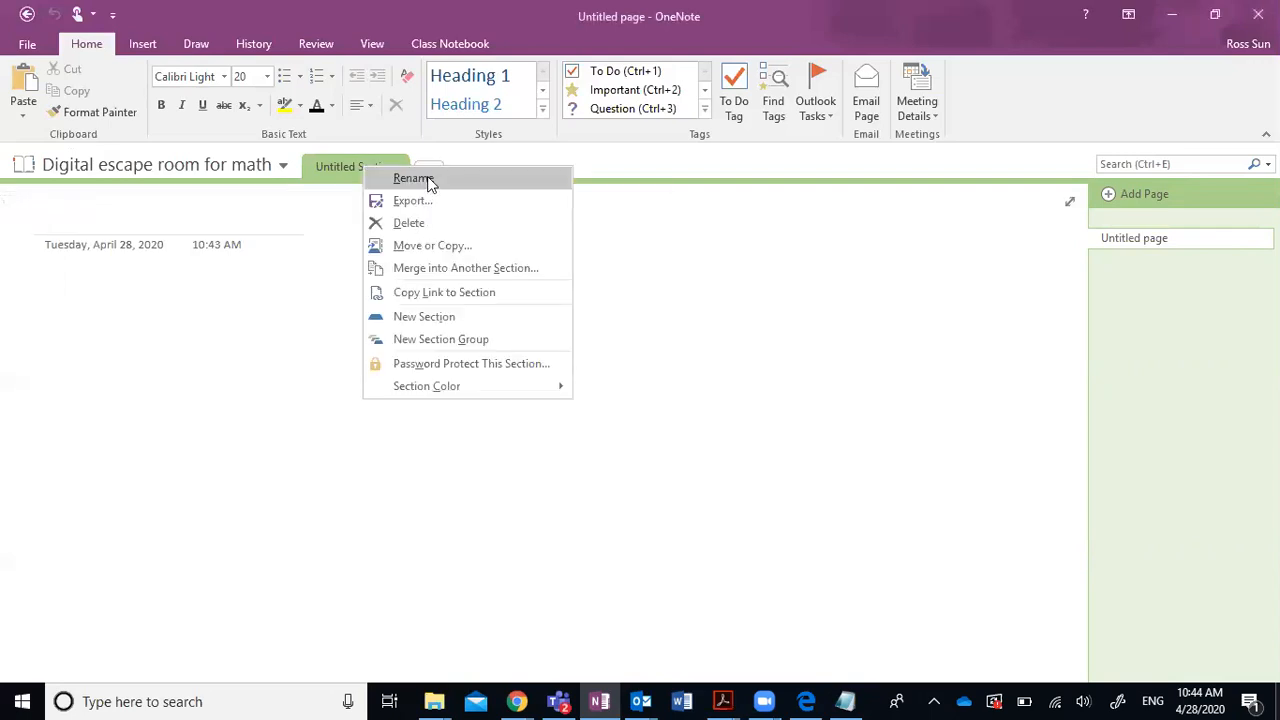
{"action": "left_click", "coordinate": [413, 178]}
{"action": "type", "text": "Welcome"}
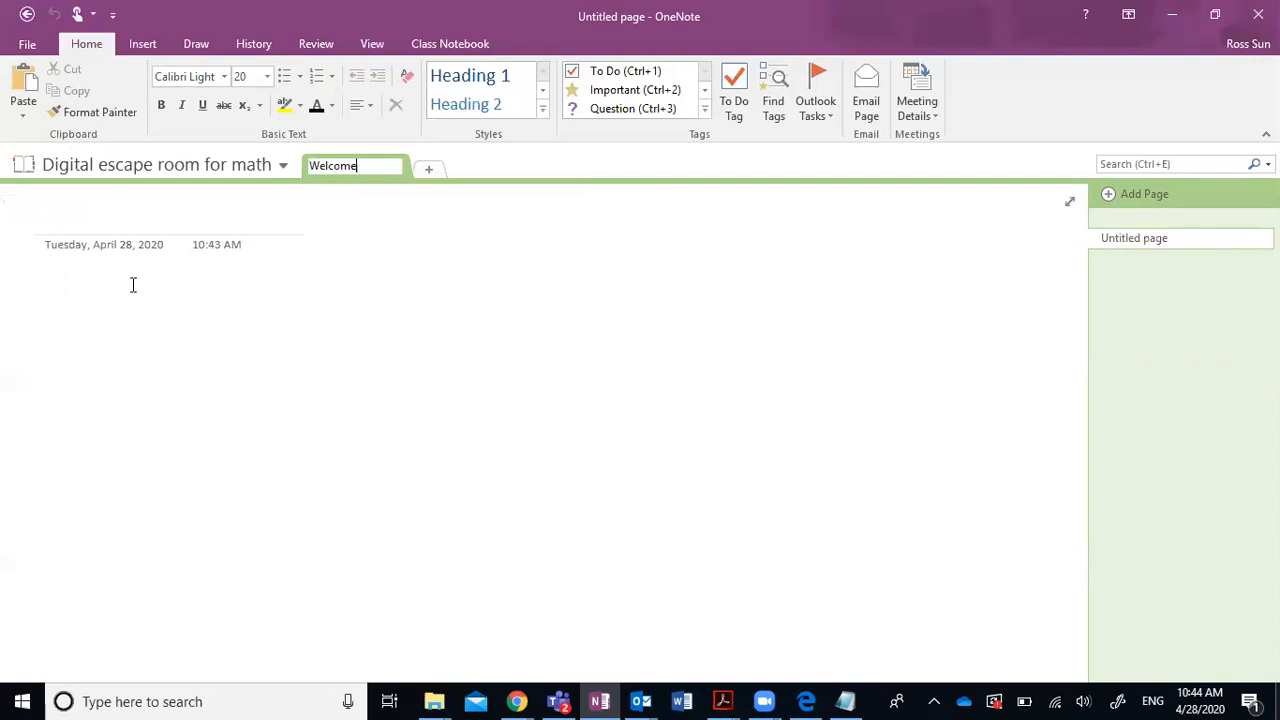
{"action": "key", "text": "Return"}
Add two new sections named 'Problem 1' and 'Problem 2'.
{"action": "left_click", "coordinate": [396, 171]}
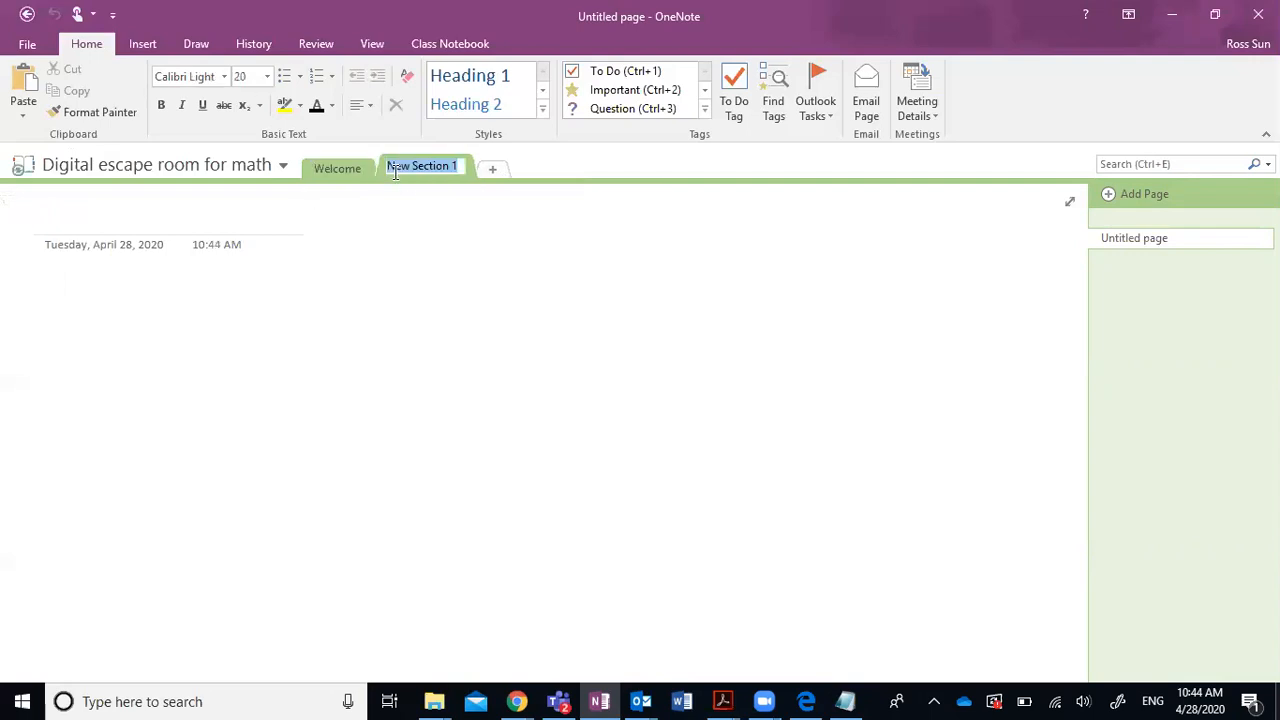
{"action": "type", "text": "Problem 1"}
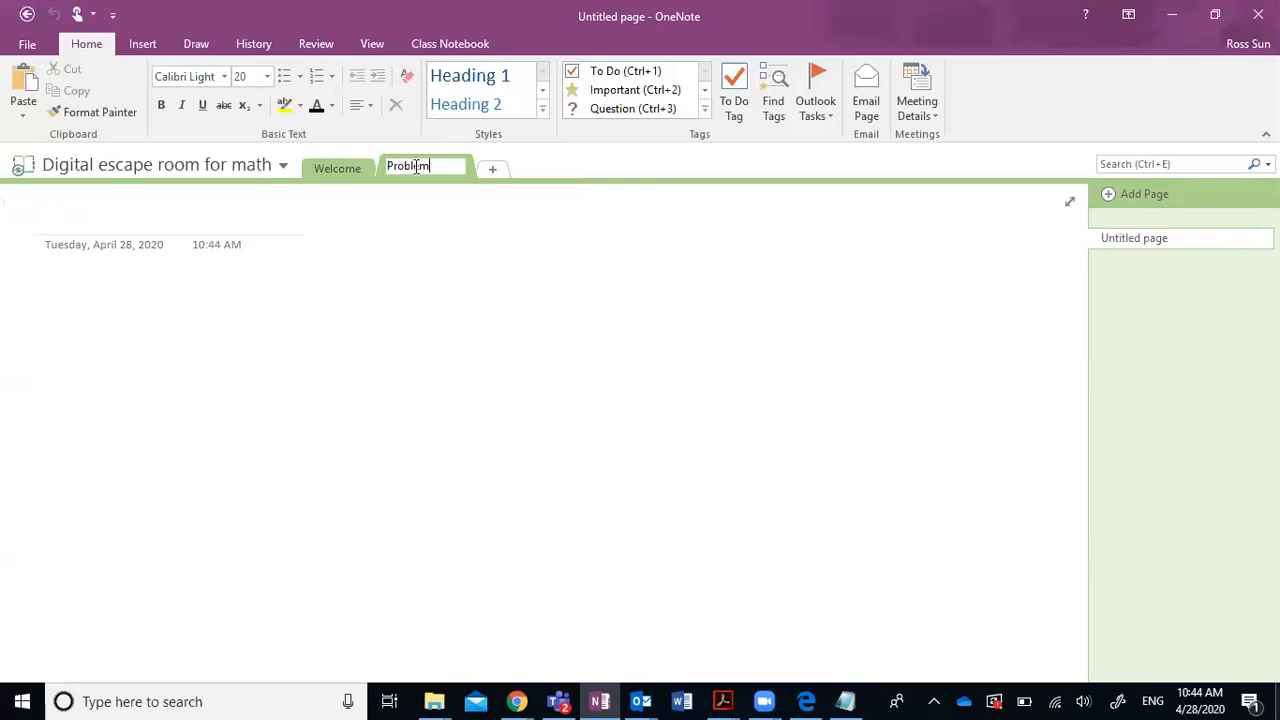
{"action": "left_click", "coordinate": [478, 178]}
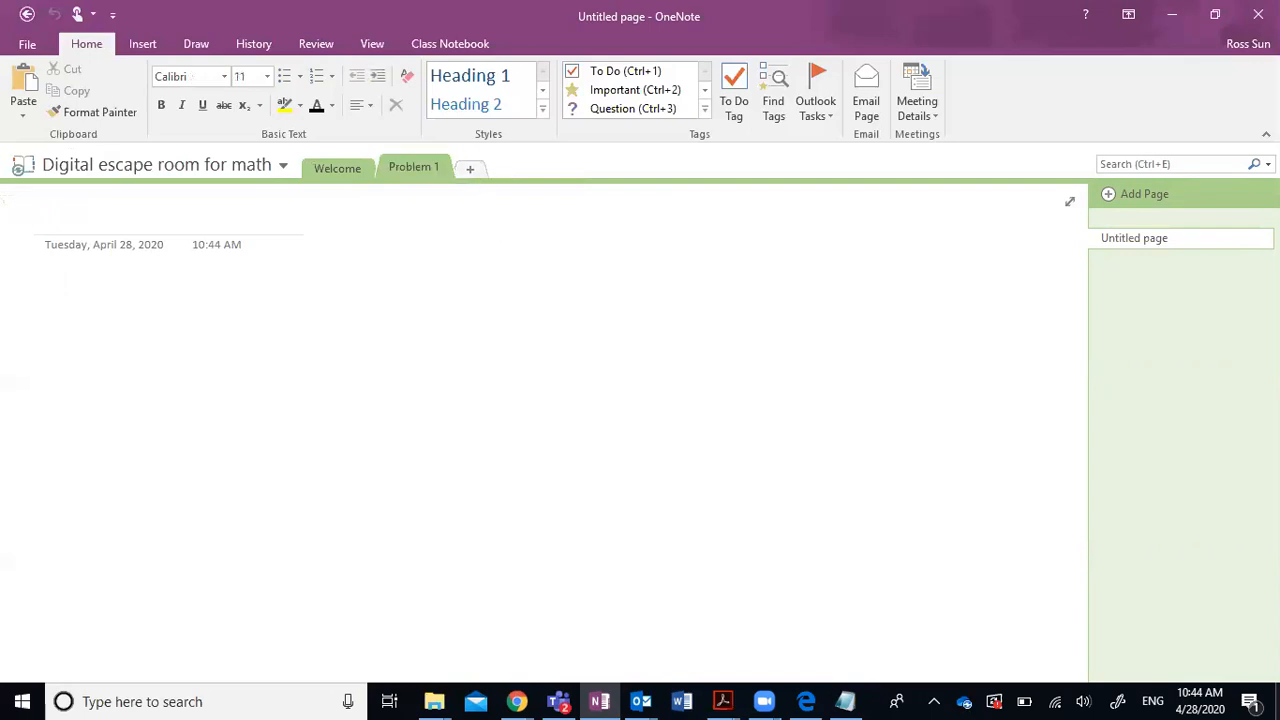
{"action": "type", "text": "Problem 1"}
{"action": "key", "text": "BackSpace"}
{"action": "type", "text": "2"}
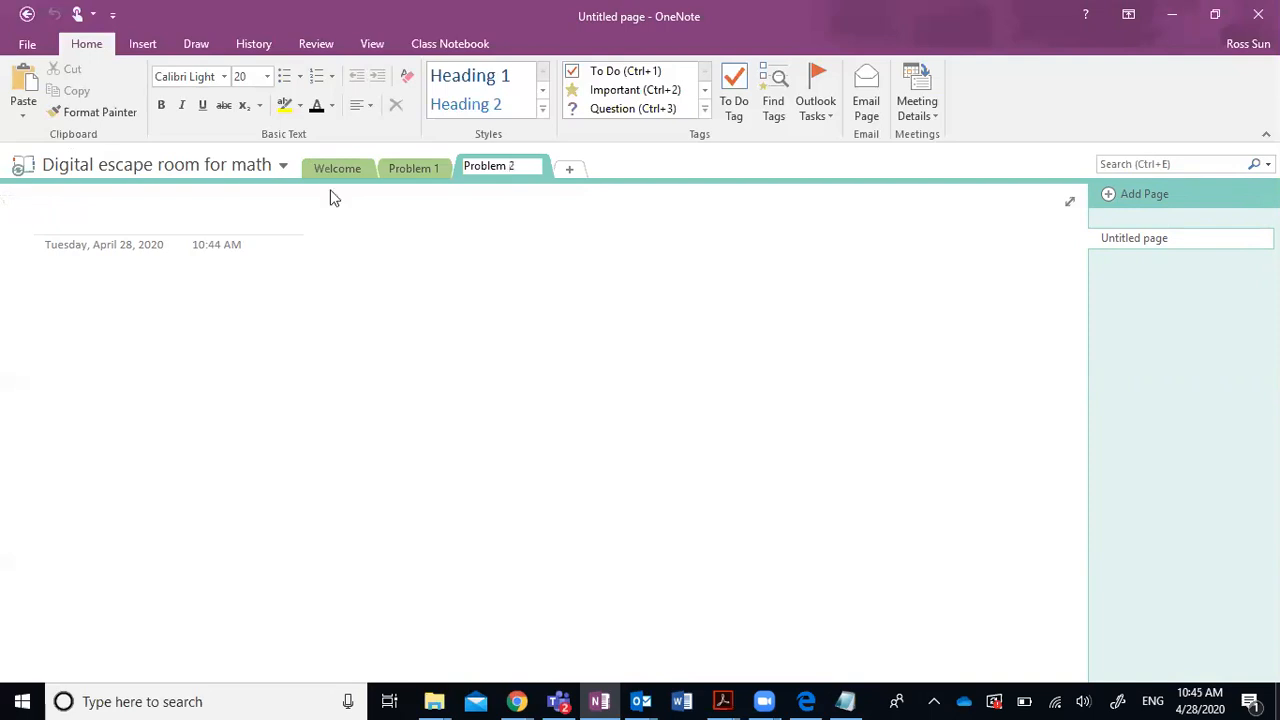
{"action": "key", "text": "Return"}
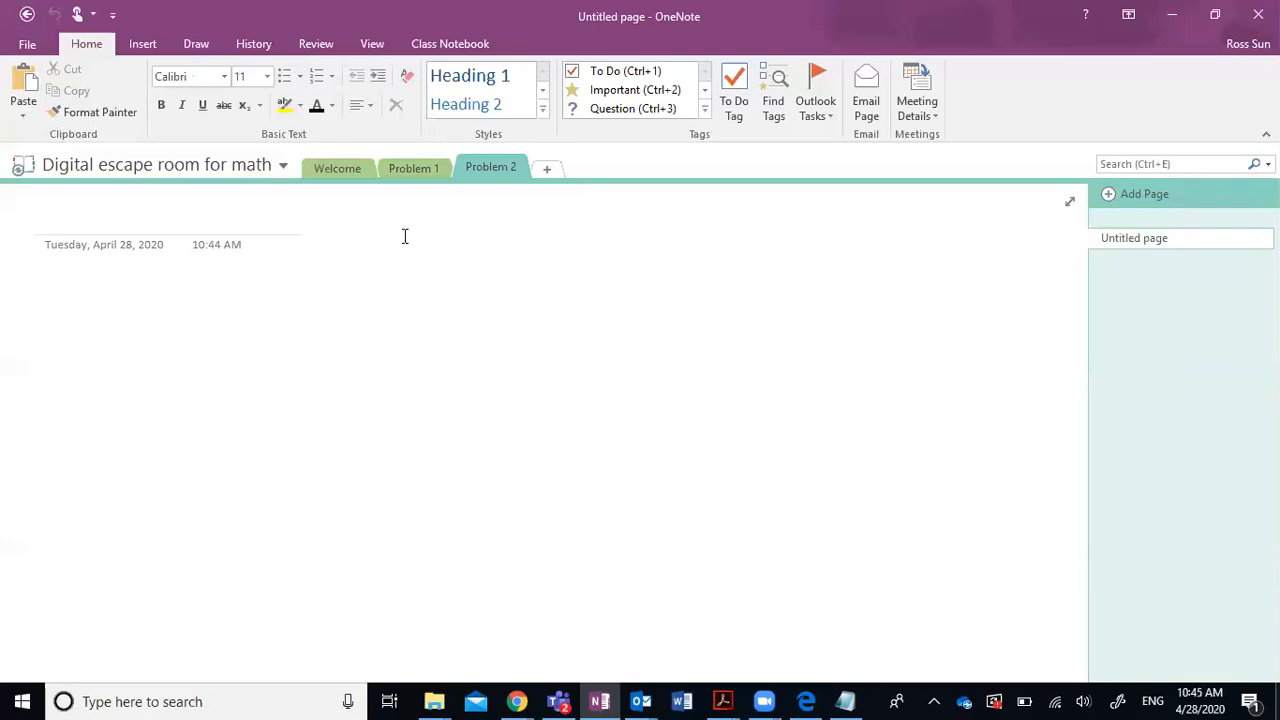
Switch through Problem 1 and Problem 2, then return to Welcome.
{"action": "left_click", "coordinate": [414, 170]}
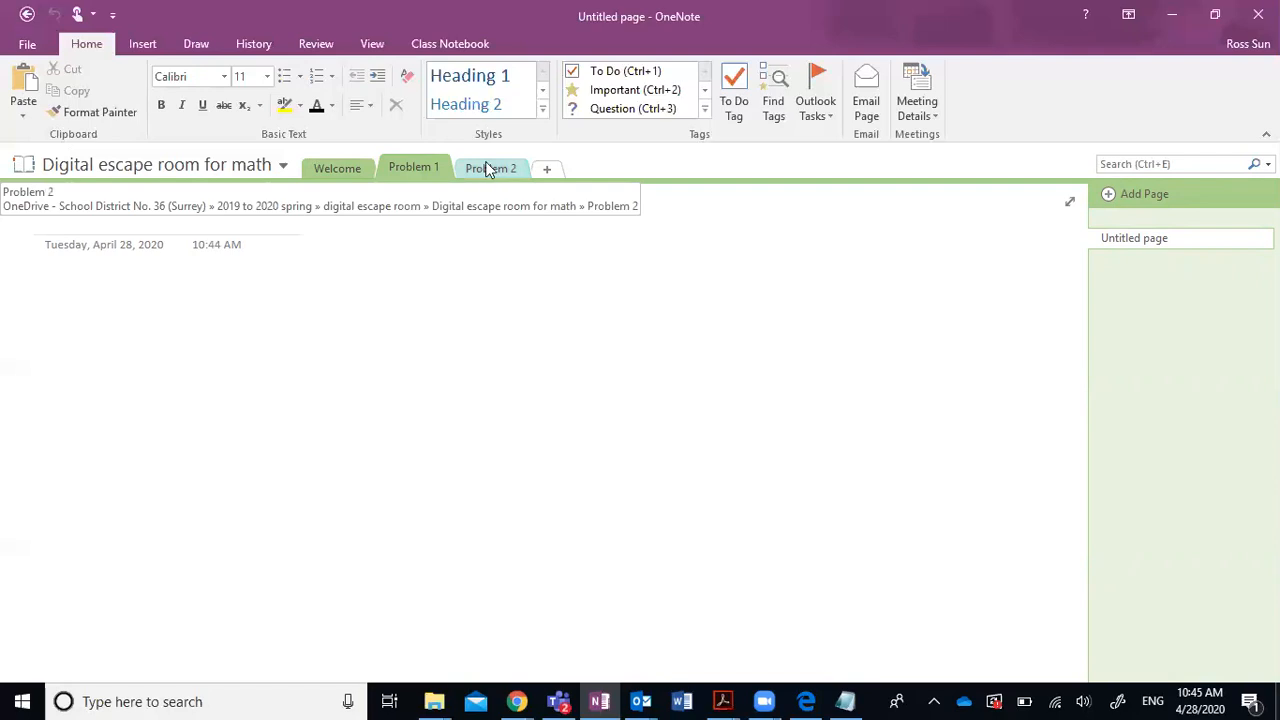
{"action": "left_click", "coordinate": [487, 170]}
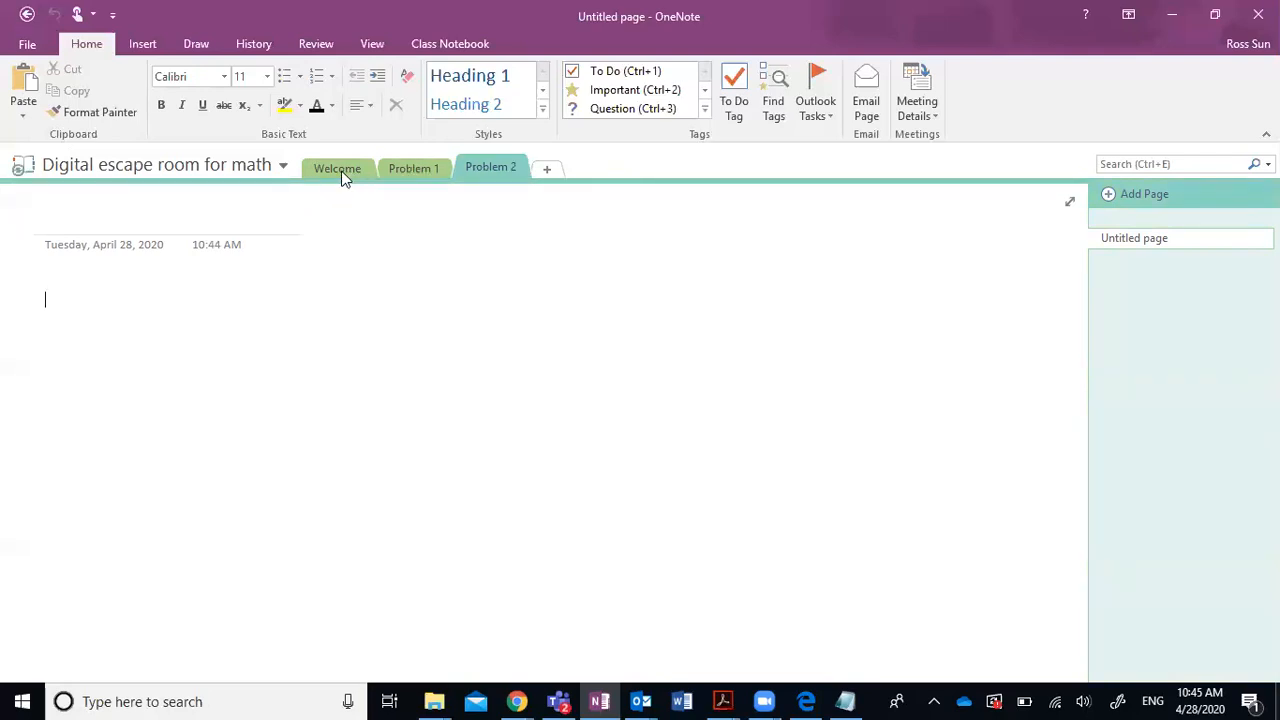
{"action": "left_click", "coordinate": [313, 172]}
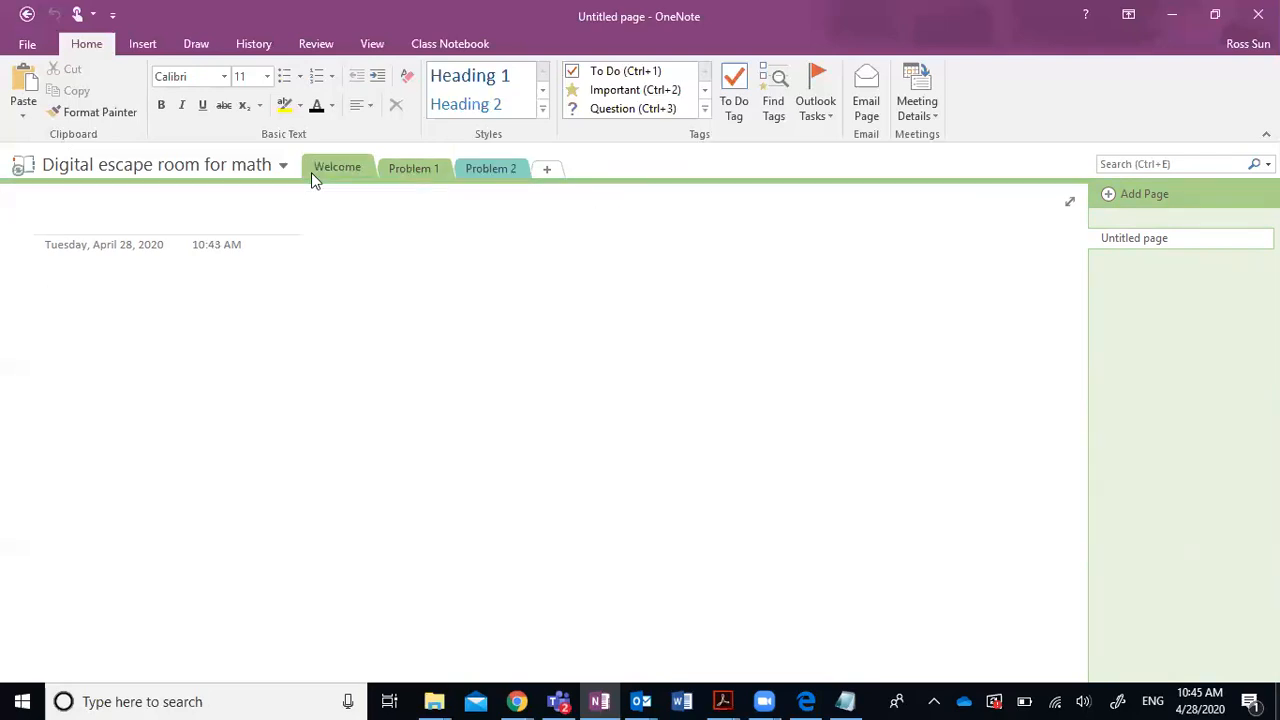
Type a three-item numbered rules list on the Welcome page.
{"action": "left_click", "coordinate": [68, 304]}
{"action": "type", "text": "1. rules"}
{"action": "key", "text": "Return"}
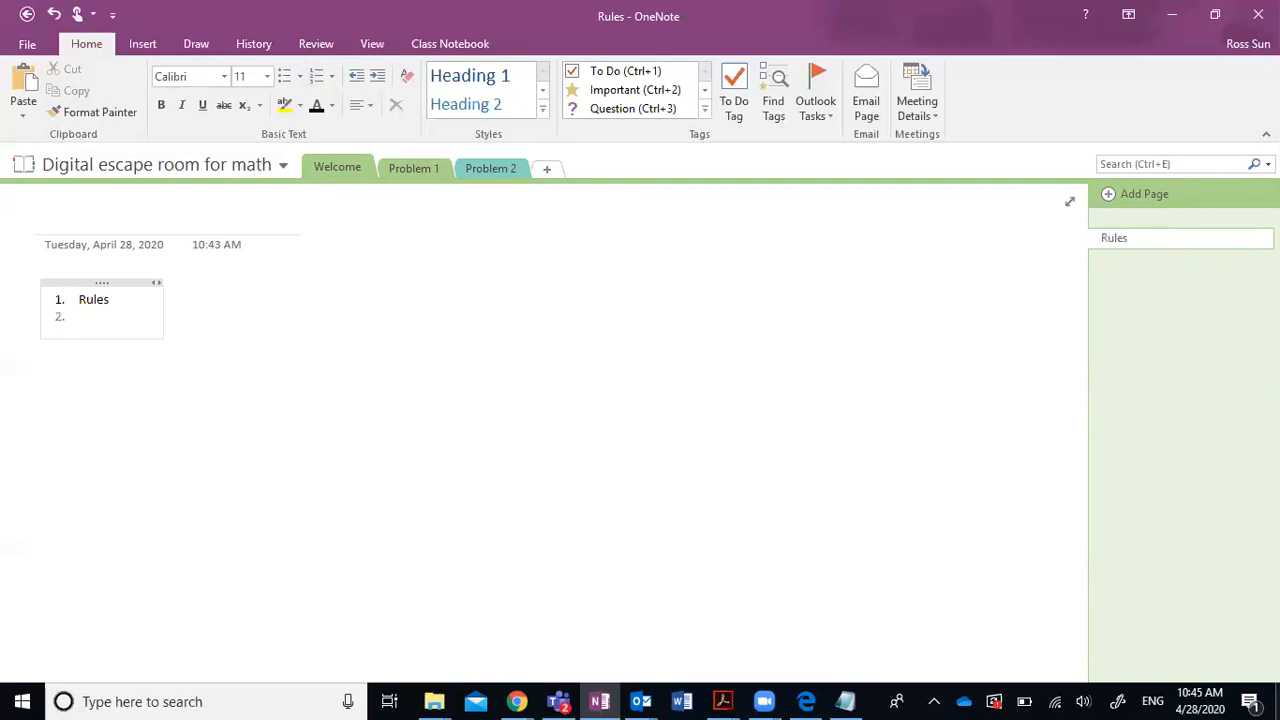
{"action": "type", "text": "Rule s"}
{"action": "key", "text": "Return"}
{"action": "type", "text": "ruless"}
{"action": "key", "text": "Return"}
{"action": "key", "text": "BackSpace"}
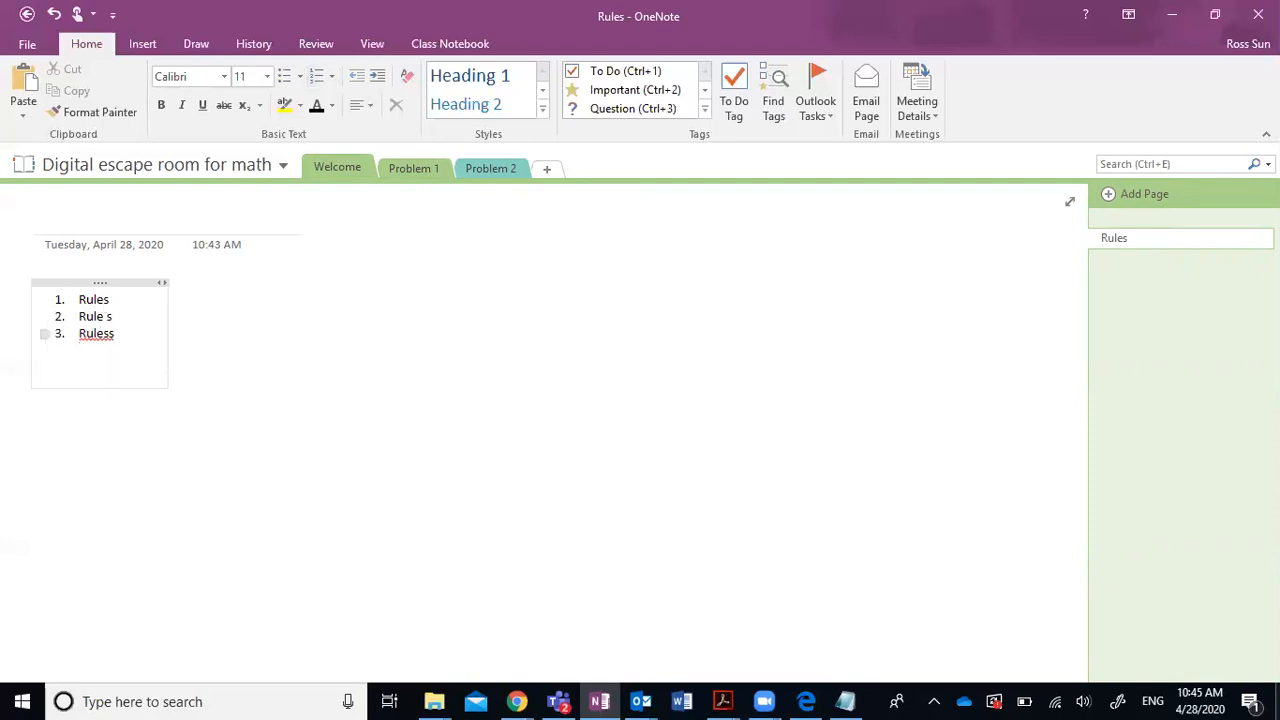
Add the question 'What's the movie we watched last week?' below the rules.
{"action": "type", "text": "What's t"}
{"action": "key", "text": "BackSpace"}
{"action": "type", "text": "he movie we watche"}
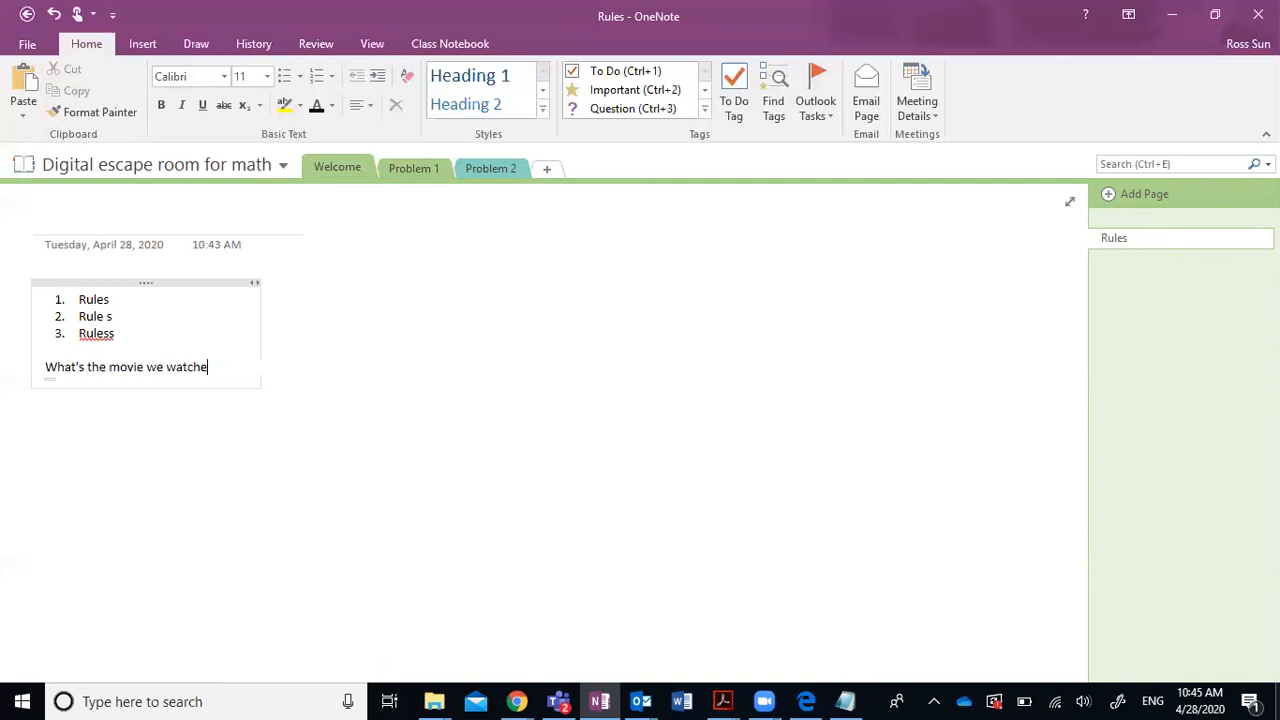
{"action": "type", "text": "d last week."}
{"action": "key", "text": "BackSpace"}
{"action": "type", "text": "?"}
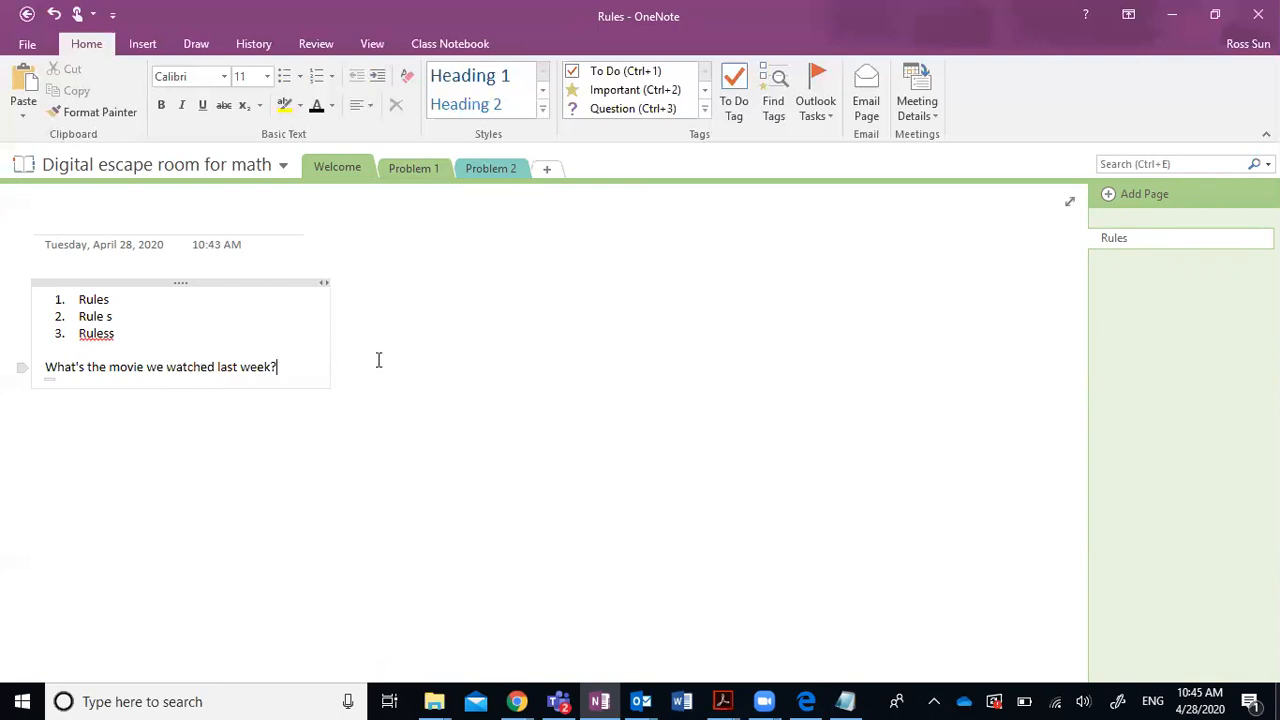
{"action": "left_click", "coordinate": [416, 176]}
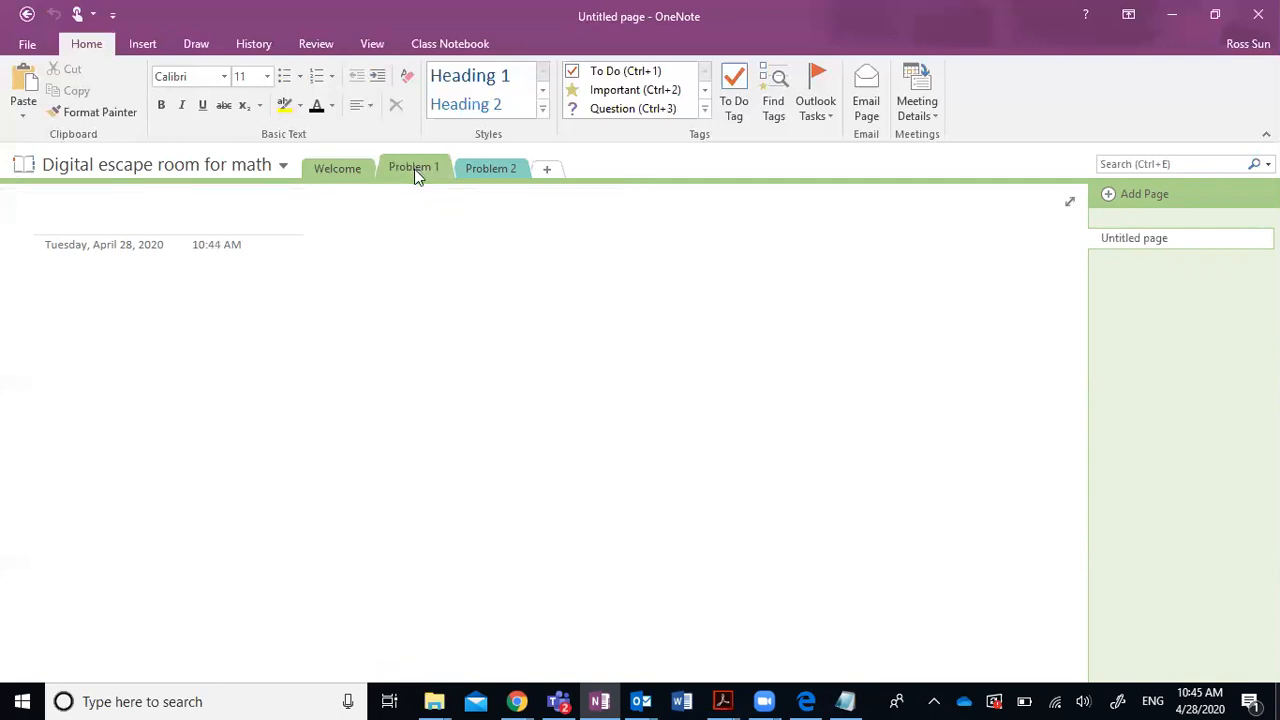
Set and confirm a password on the Problem 1 section.
{"action": "right_click", "coordinate": [418, 176]}
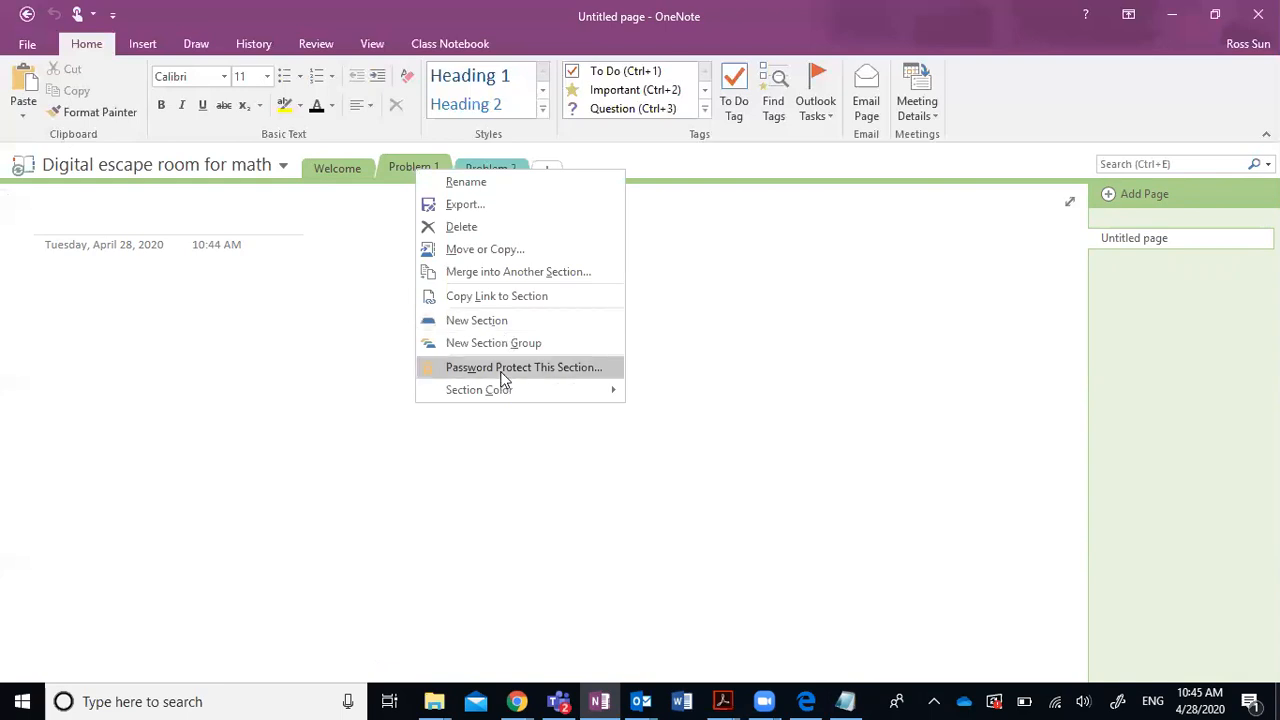
{"action": "key", "text": "Escape"}
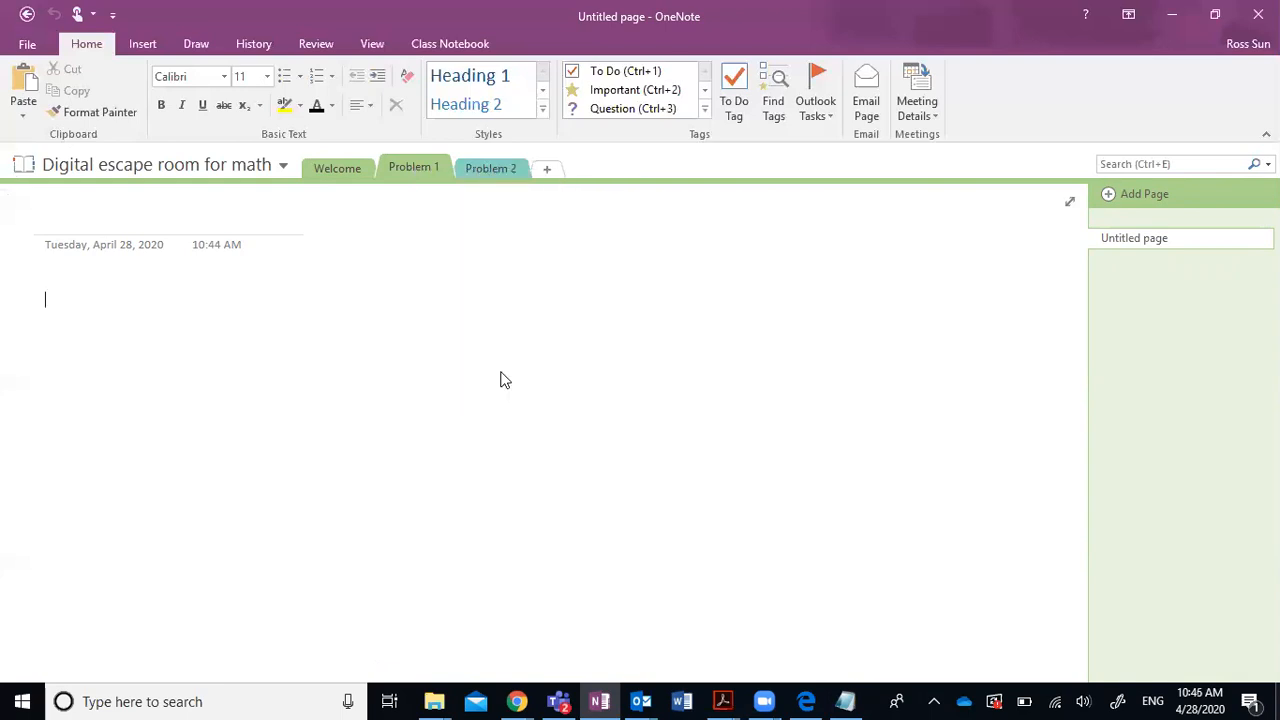
{"action": "left_click", "coordinate": [1117, 246]}
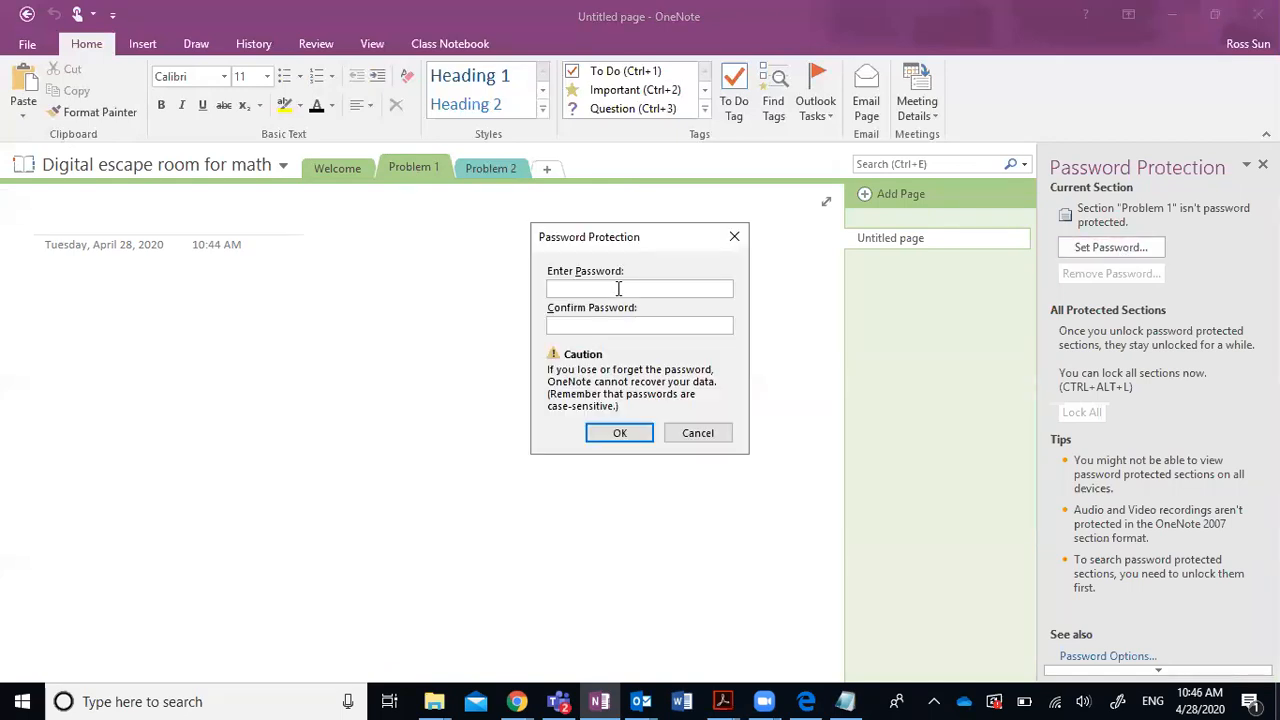
{"action": "type", "text": "•••••••••"}
{"action": "key", "text": "Tab"}
{"action": "type", "text": "•••••••••"}
{"action": "left_click", "coordinate": [621, 434]}
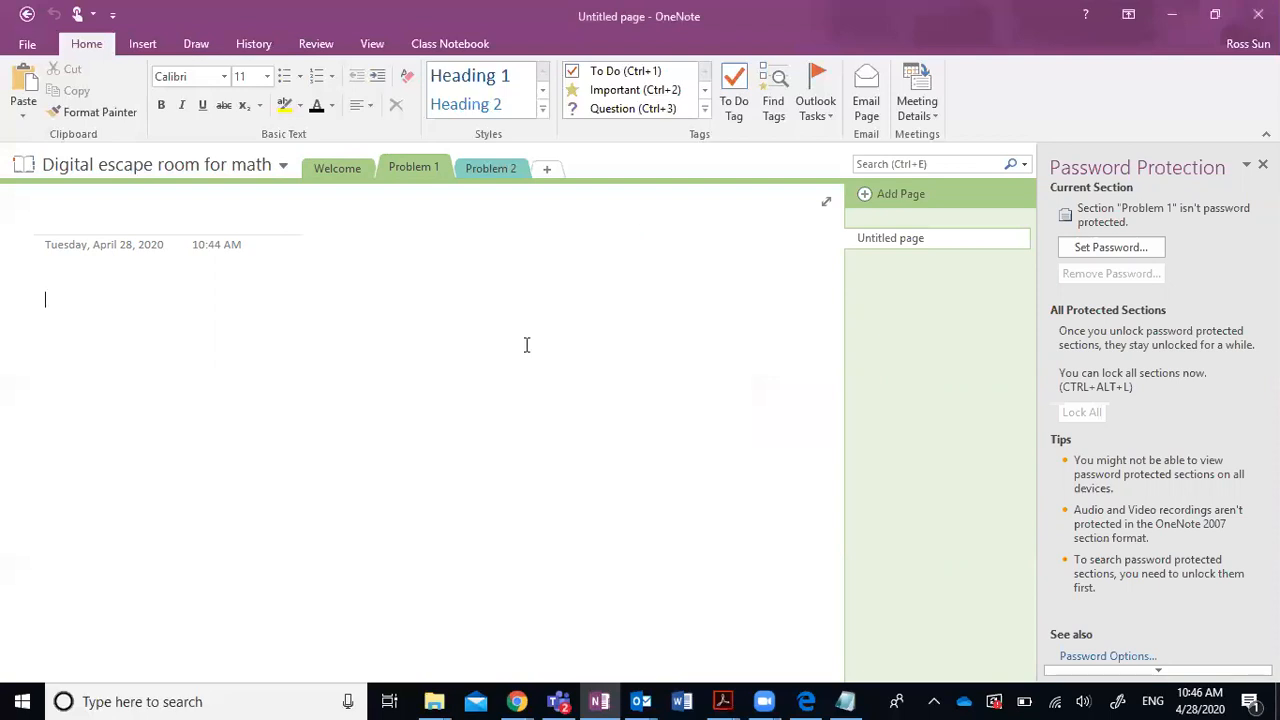
Write the question '3+5 = ?' on the Problem 1 page.
{"action": "left_click", "coordinate": [65, 290]}
{"action": "type", "text": "3+5"}
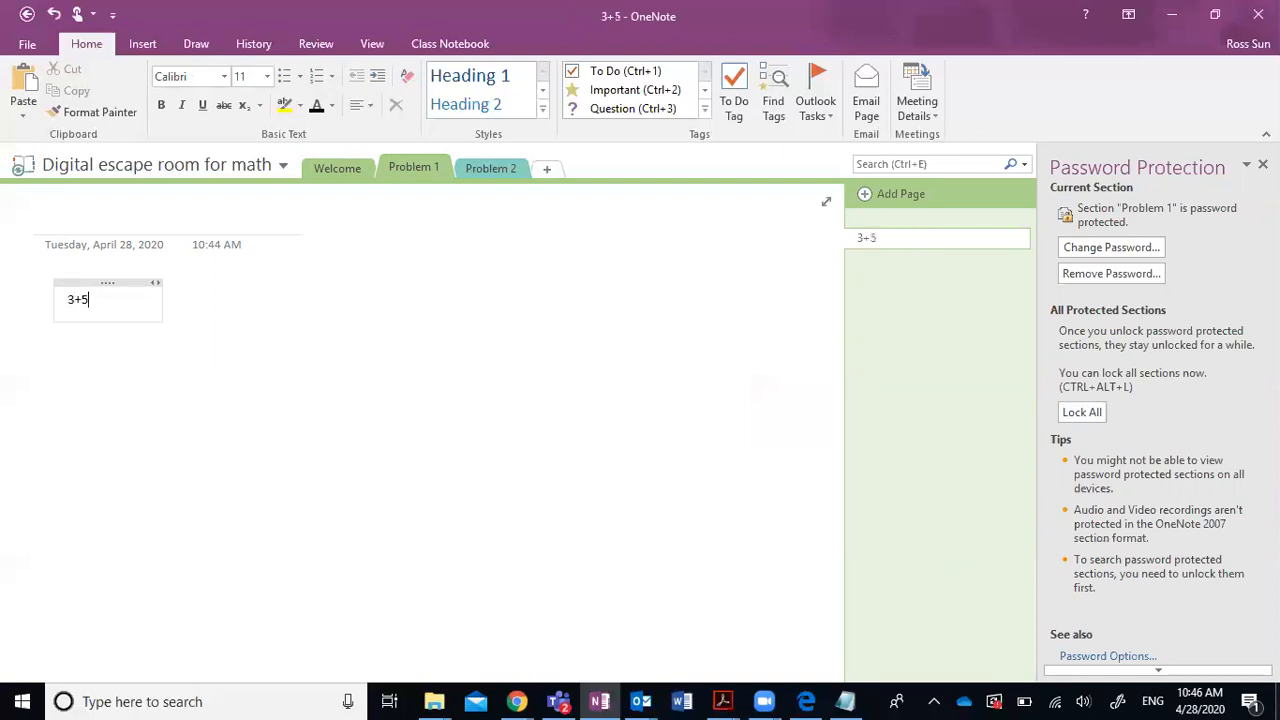
{"action": "type", "text": " = 8"}
{"action": "key", "text": "BackSpace"}
{"action": "key", "text": "Return"}
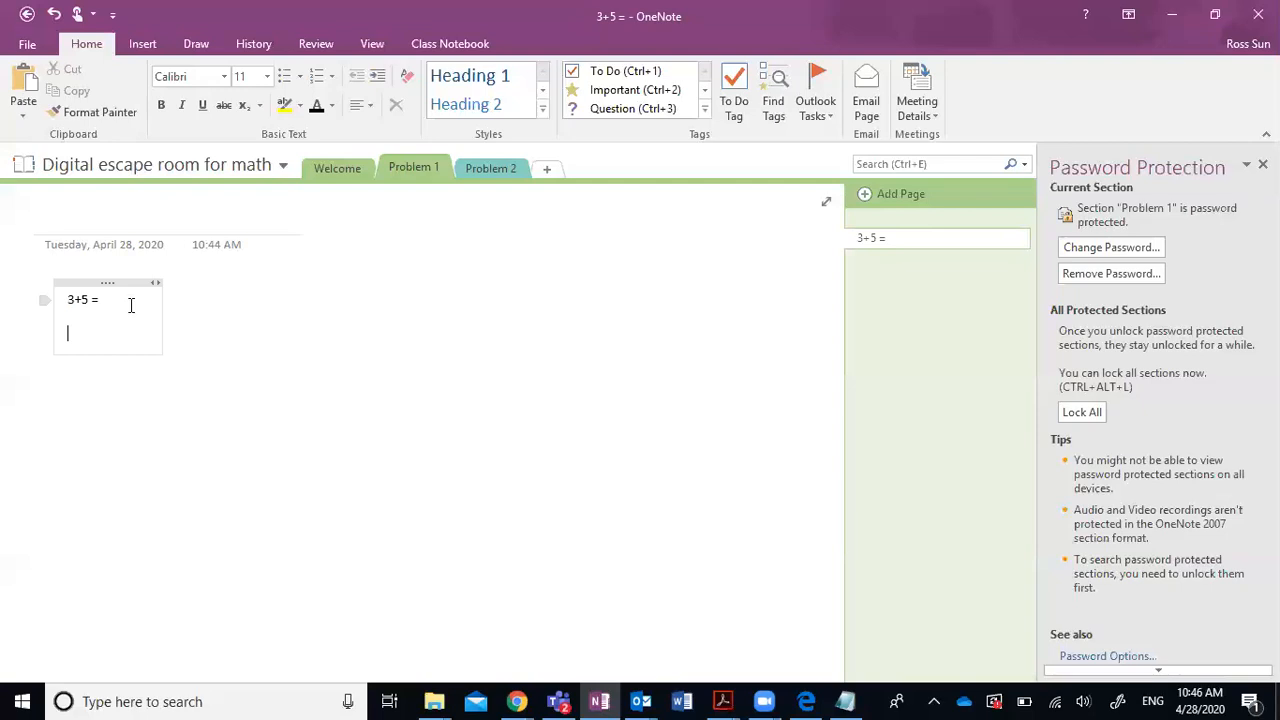
{"action": "key", "text": "BackSpace"}
{"action": "type", "text": "?"}
{"action": "left_click", "coordinate": [315, 366]}
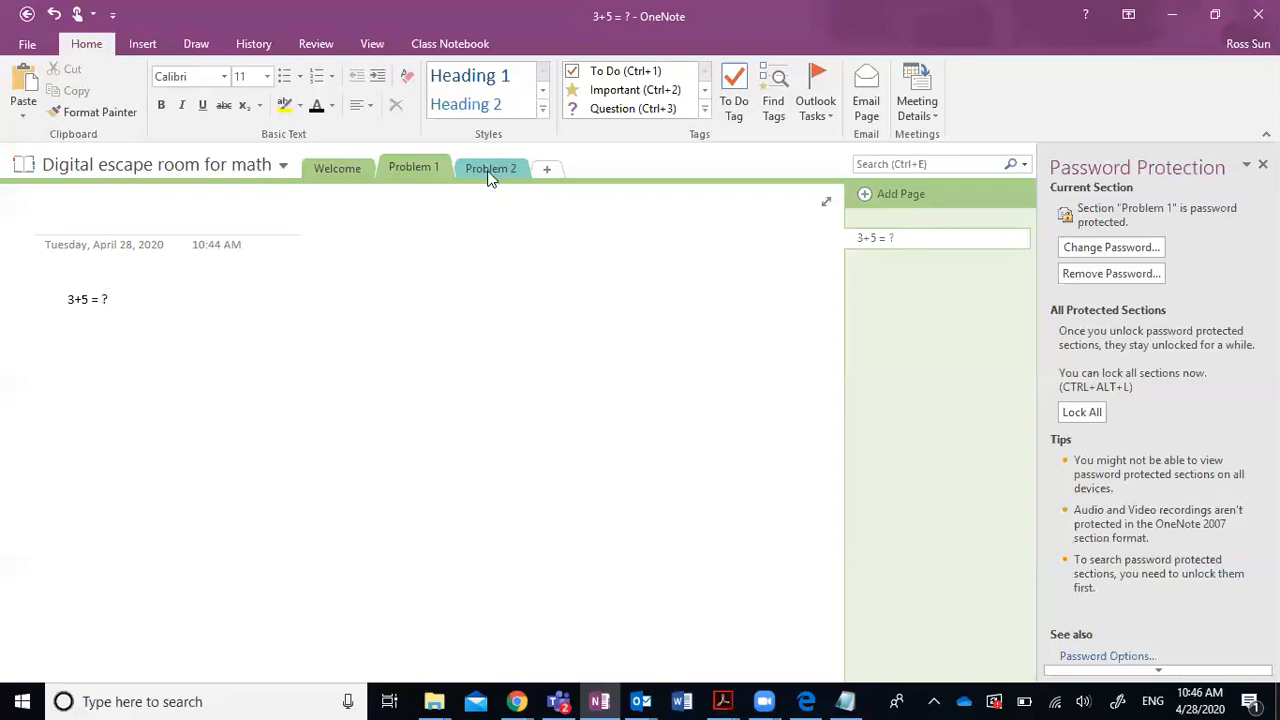
Password-protect the Problem 2 section and write '4+6=?' on its page.
{"action": "left_click", "coordinate": [490, 172]}
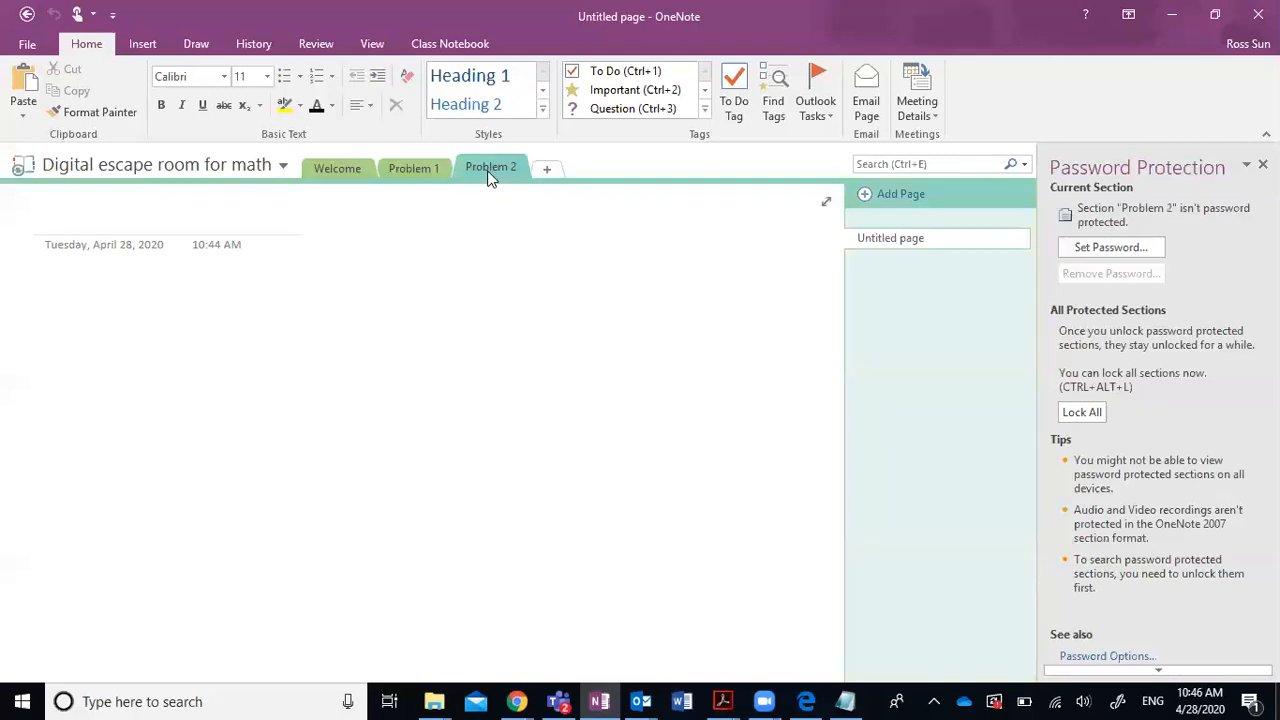
{"action": "left_click", "coordinate": [1110, 247]}
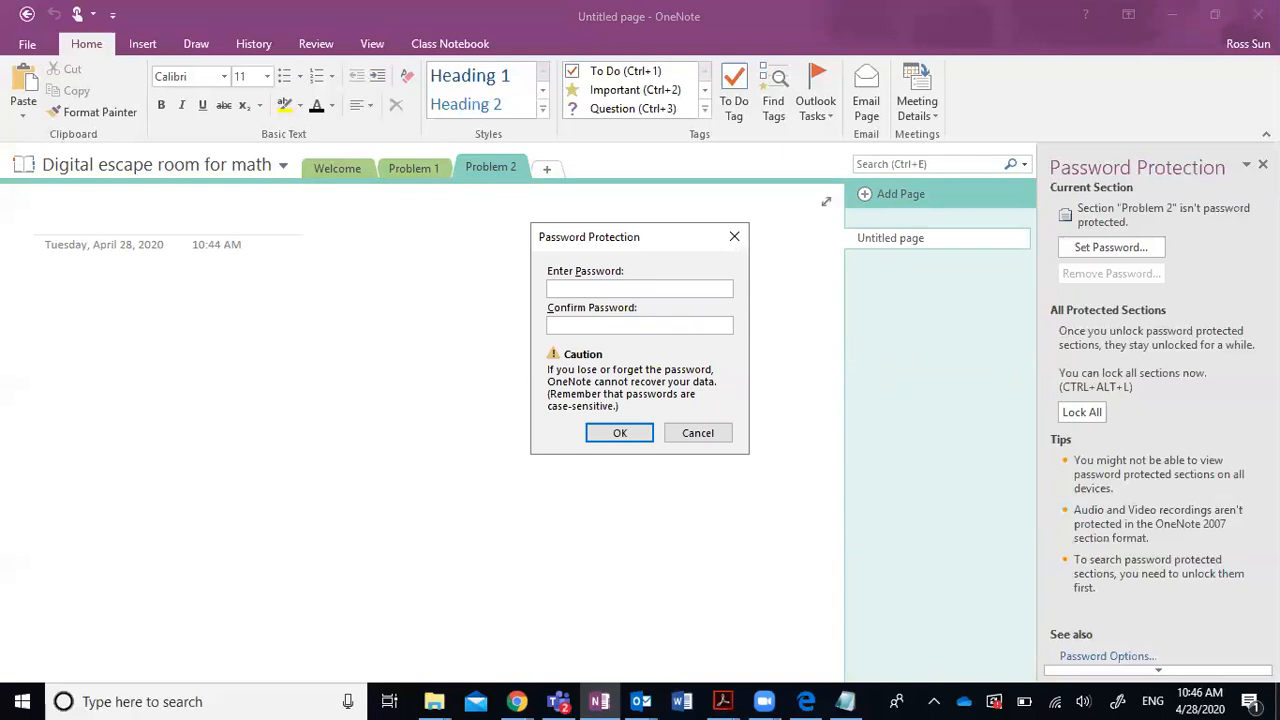
{"action": "type", "text": "•"}
{"action": "left_click", "coordinate": [627, 435]}
{"action": "key", "text": "Return"}
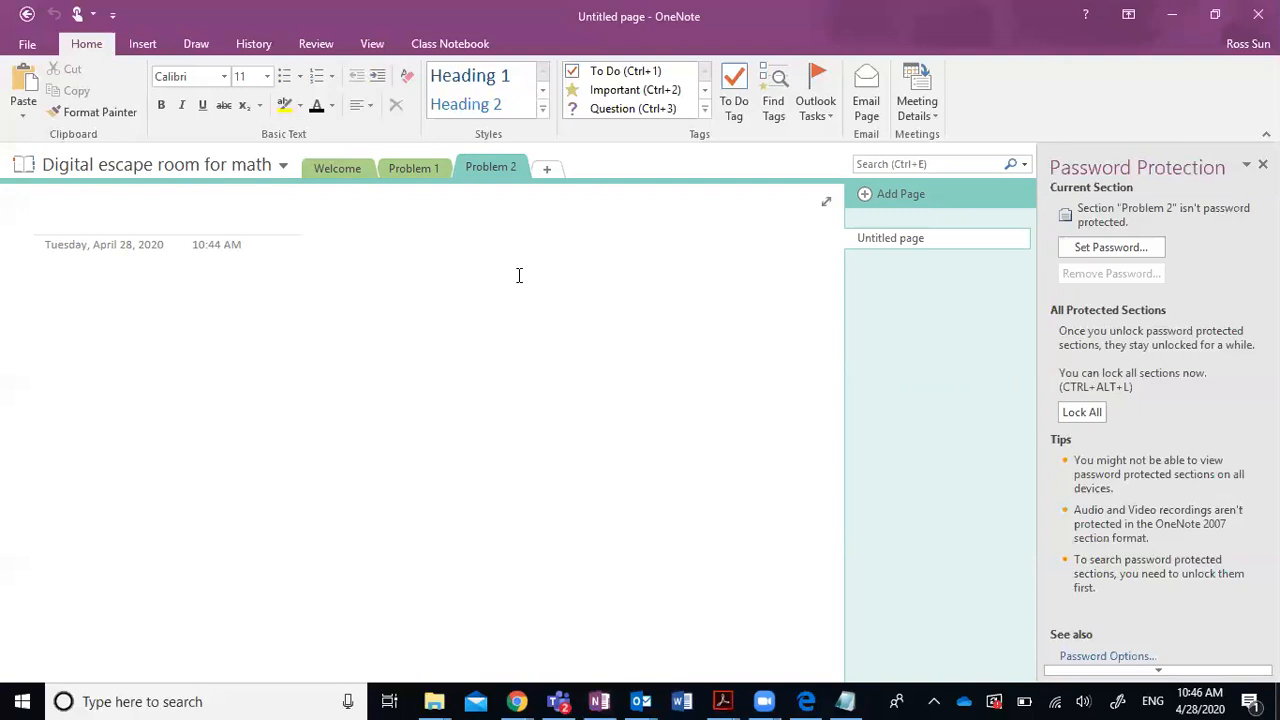
{"action": "left_click", "coordinate": [69, 316]}
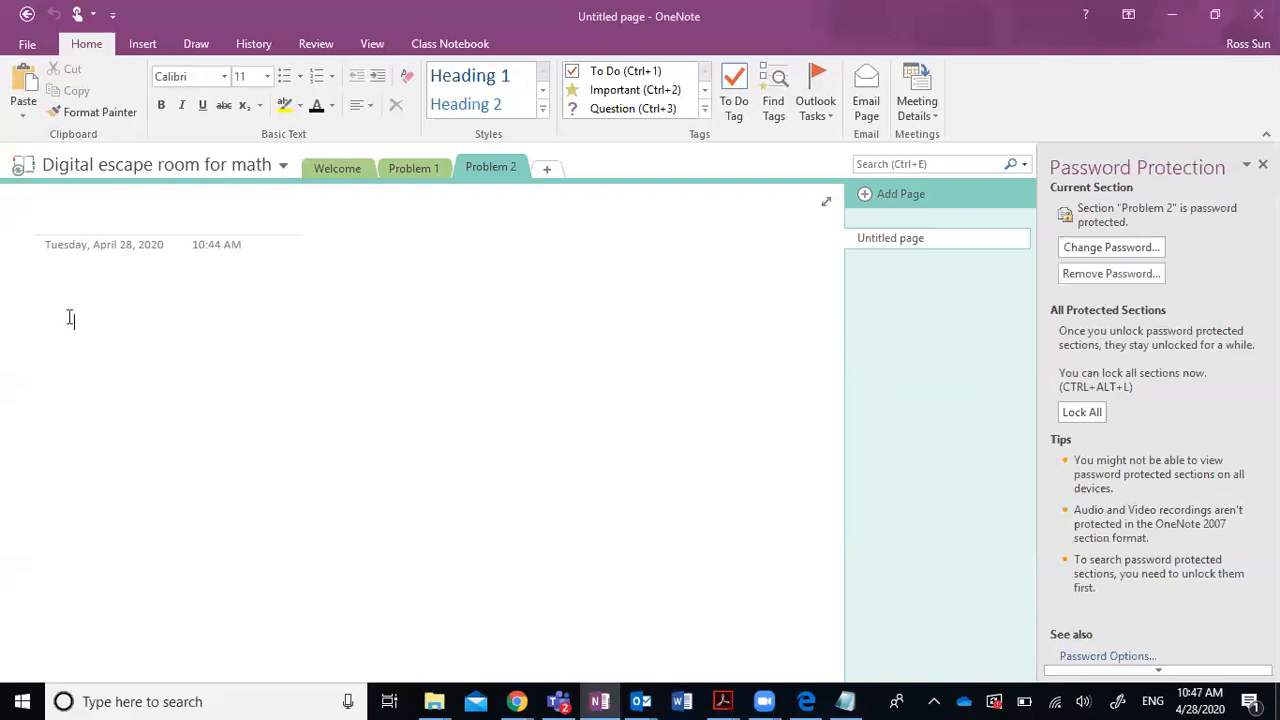
{"action": "type", "text": "4+6=?"}
{"action": "left_click", "coordinate": [386, 332]}
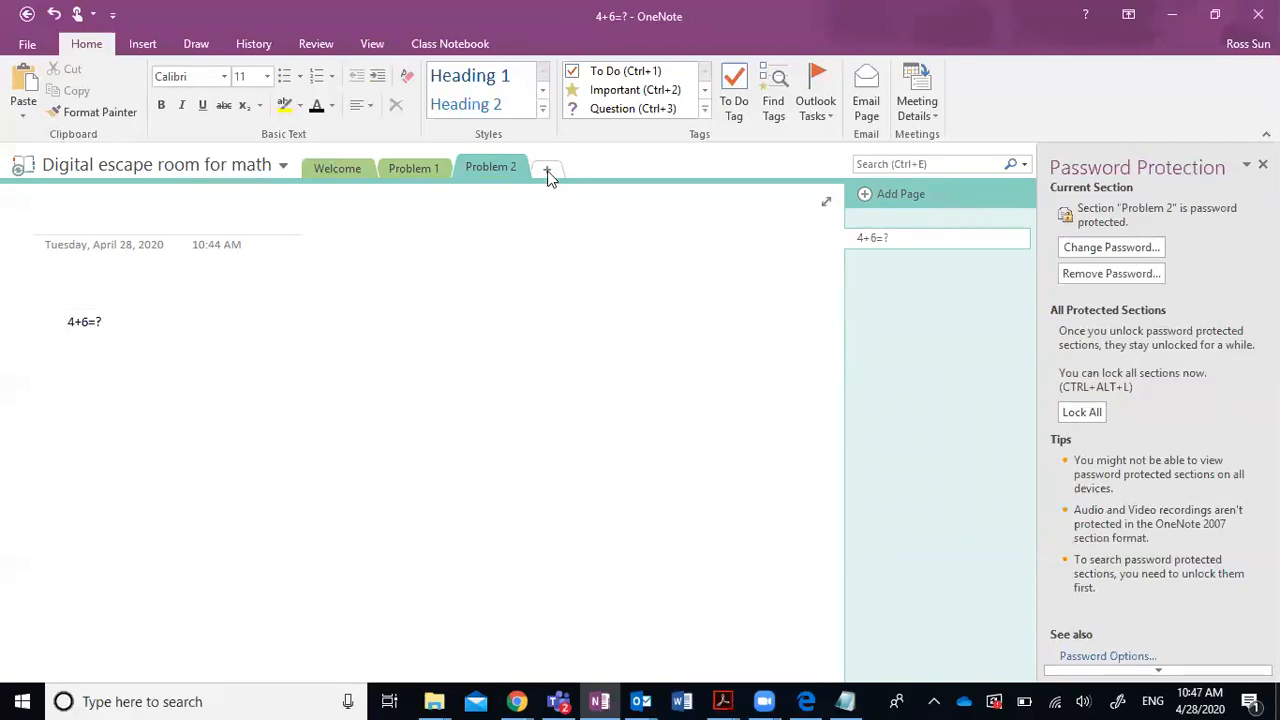
Add a new section named 'Problem 3' after Problem 2.
{"action": "left_click", "coordinate": [548, 170]}
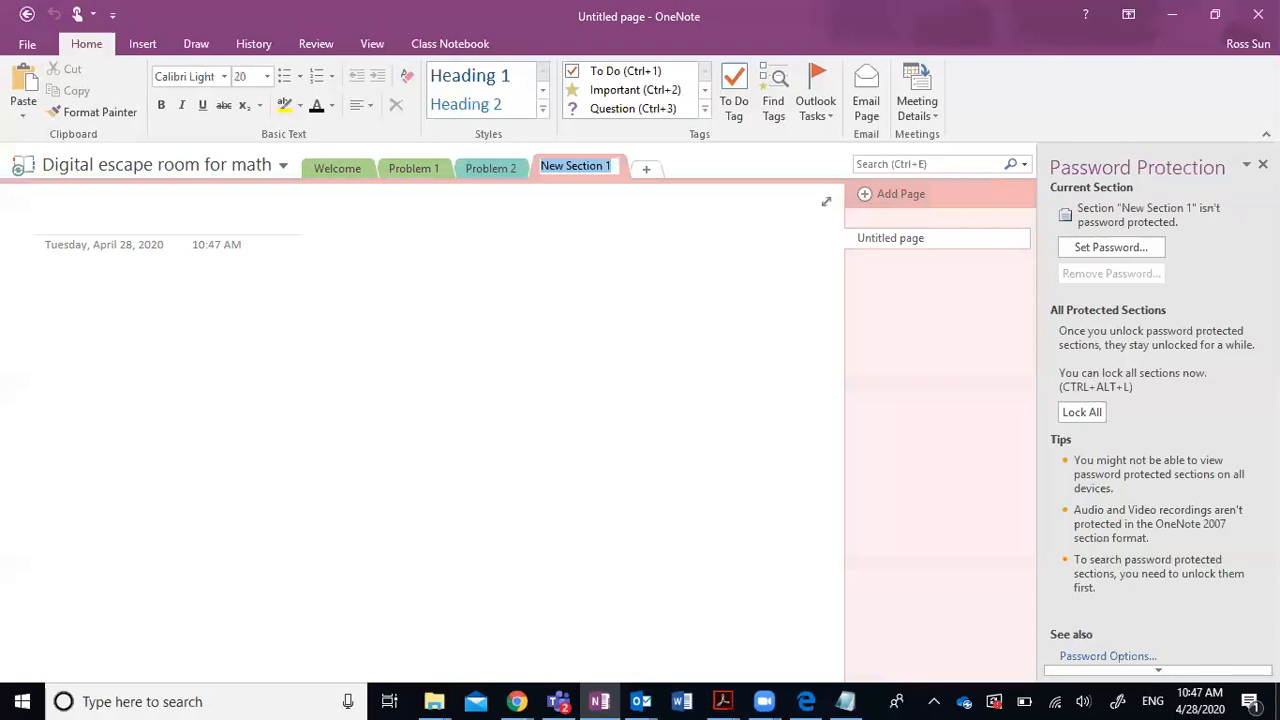
{"action": "type", "text": "Problem 3"}
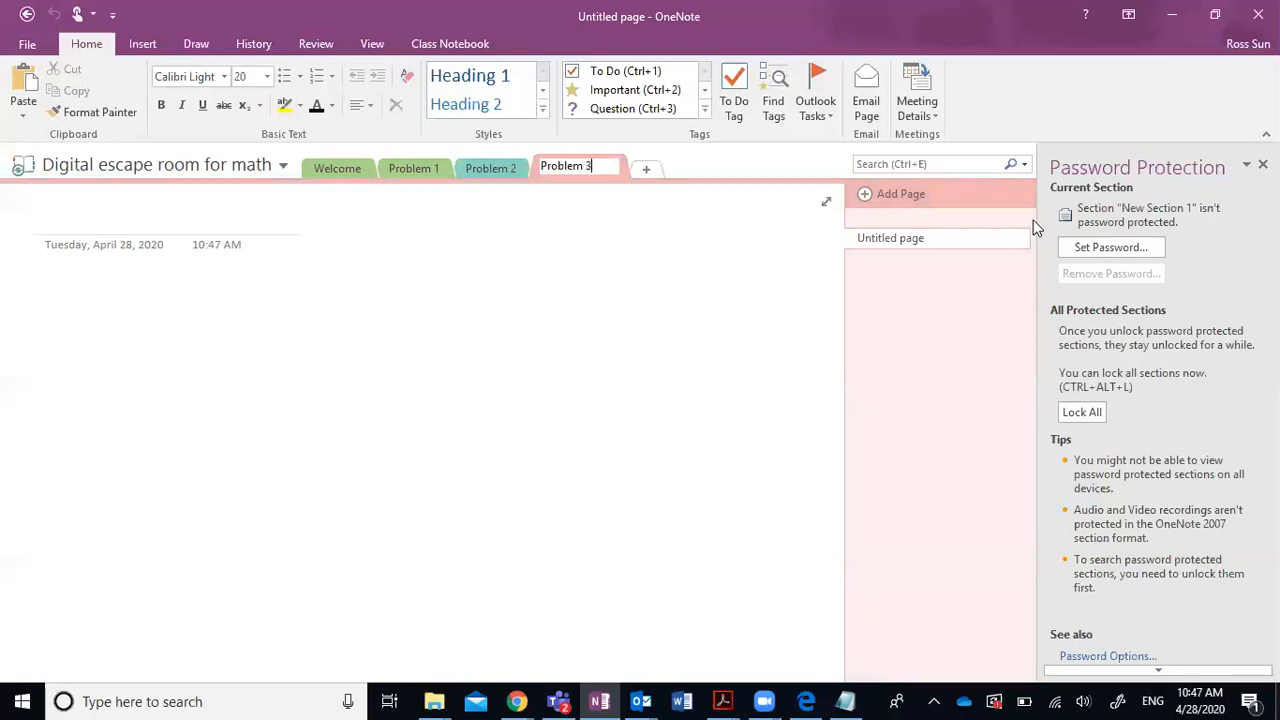
{"action": "key", "text": "Return"}
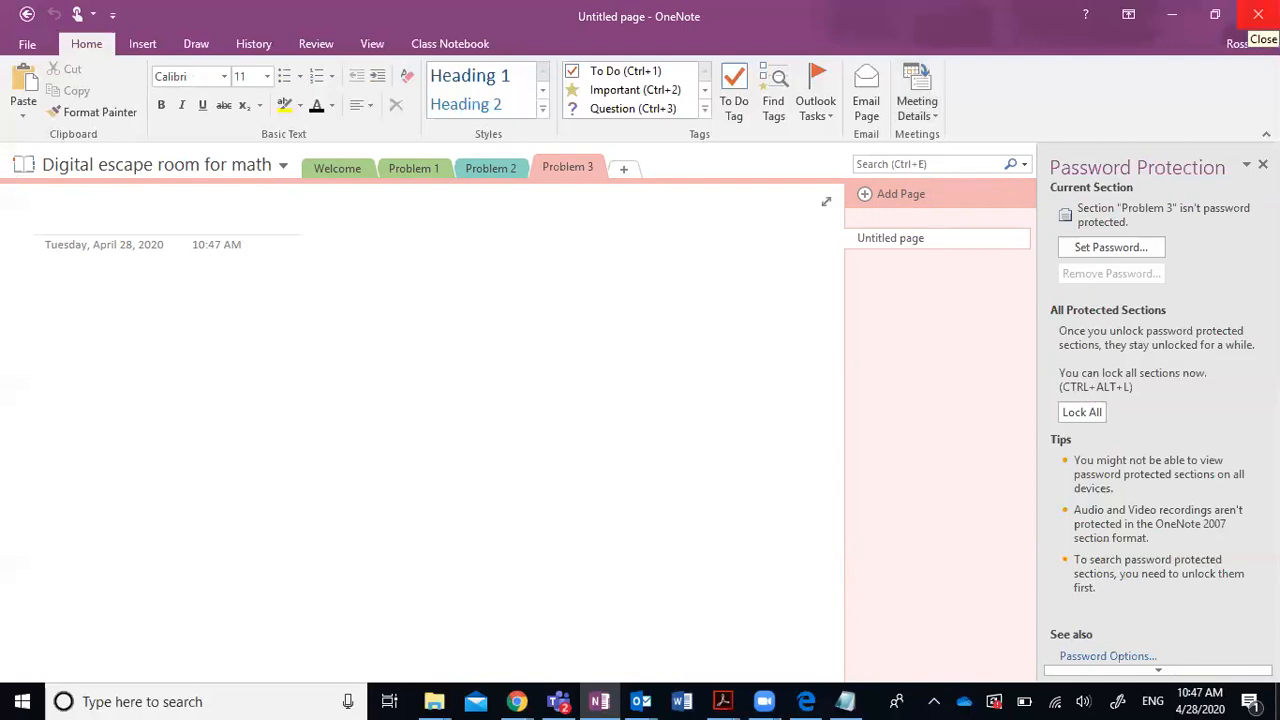
Restart OneNote and confirm that Problem 1 and Problem 2 are now locked.
{"action": "left_click", "coordinate": [1257, 14]}
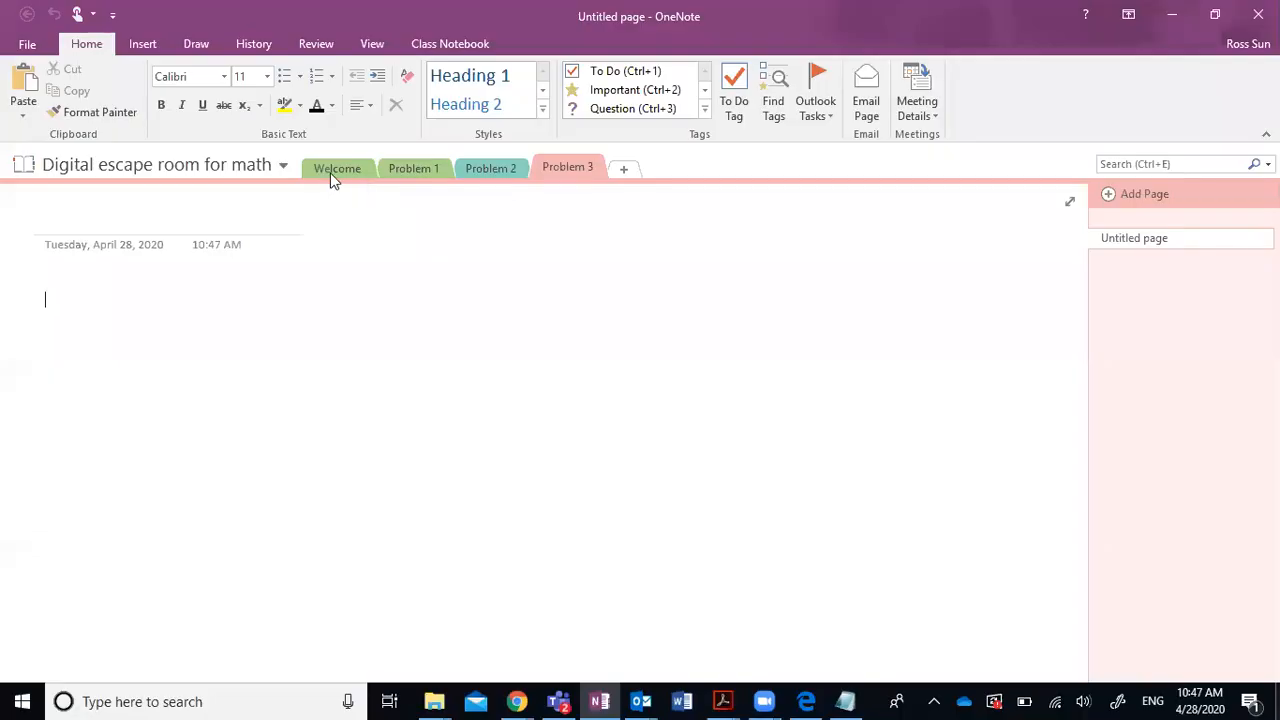
{"action": "left_click", "coordinate": [334, 170]}
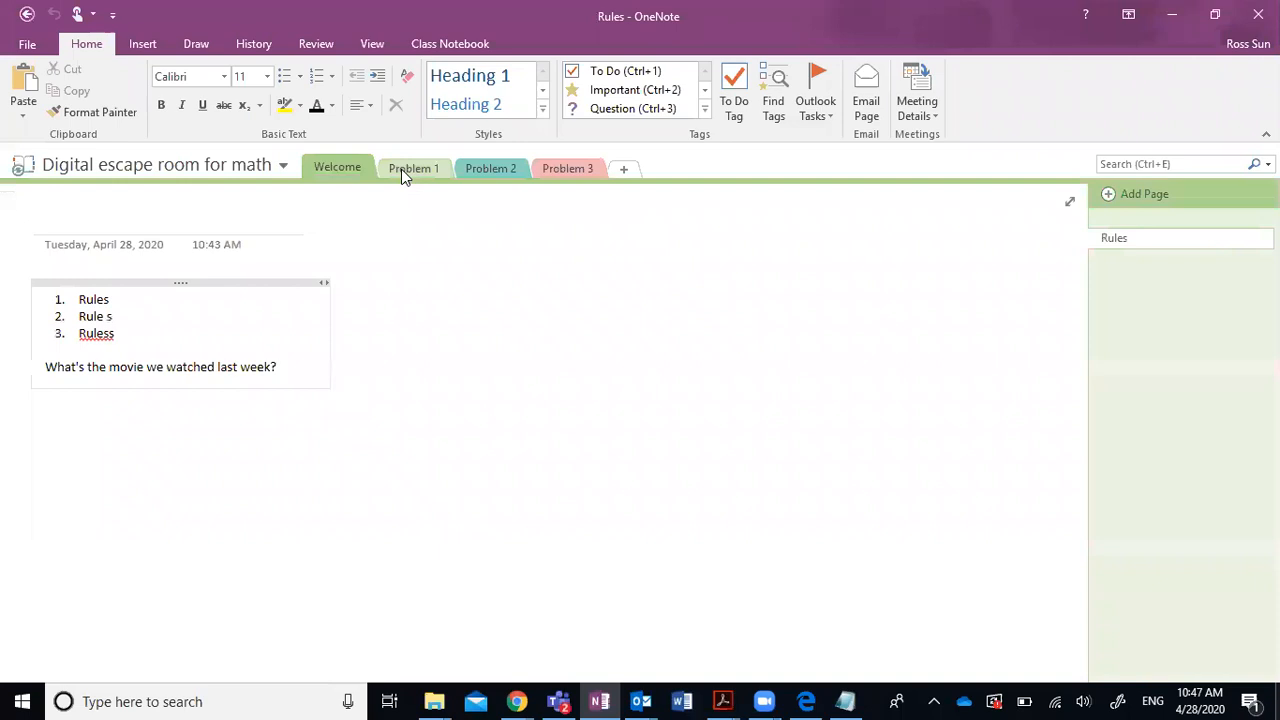
{"action": "left_click", "coordinate": [401, 169]}
{"action": "left_click", "coordinate": [485, 170]}
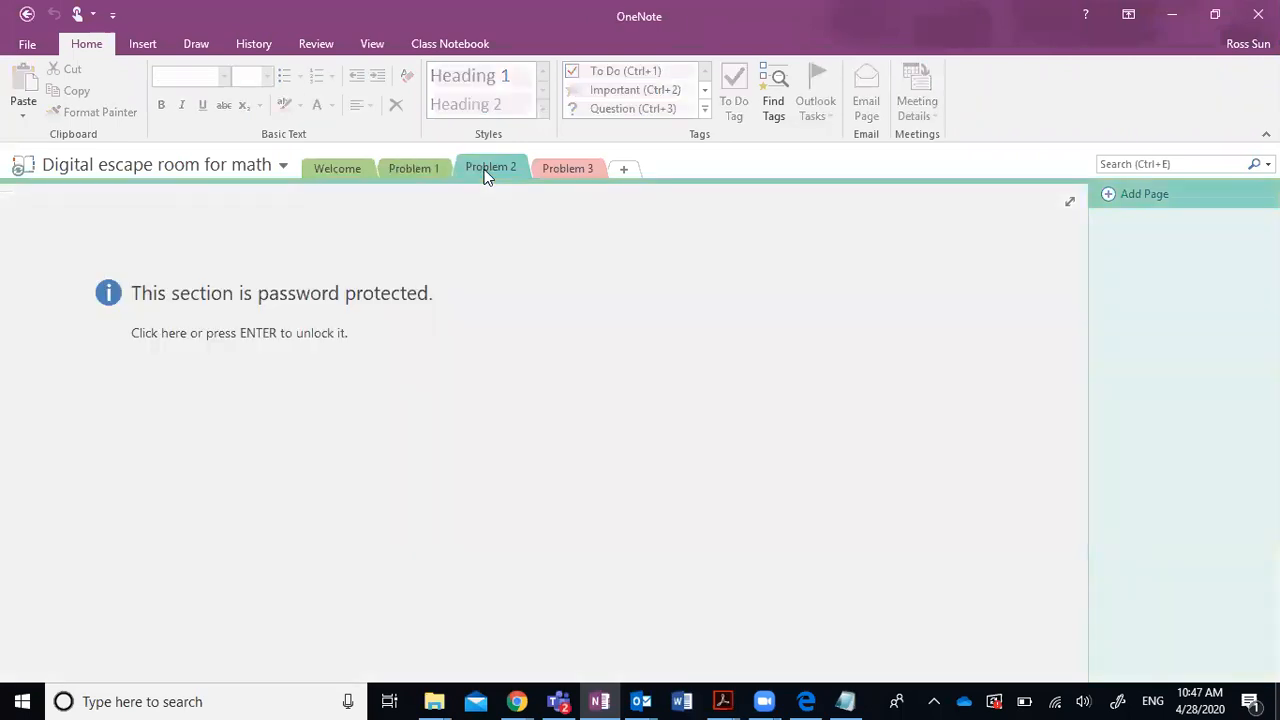
{"action": "left_click", "coordinate": [345, 173]}
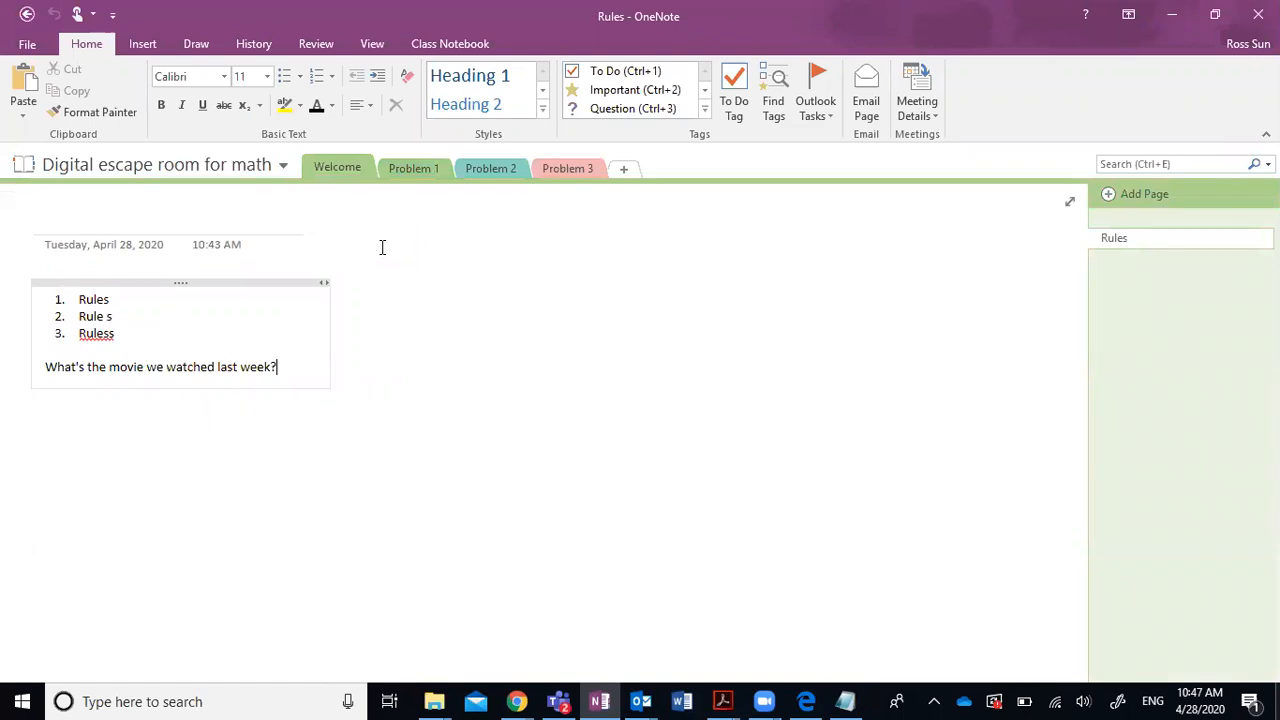
{"action": "left_click", "coordinate": [414, 172]}
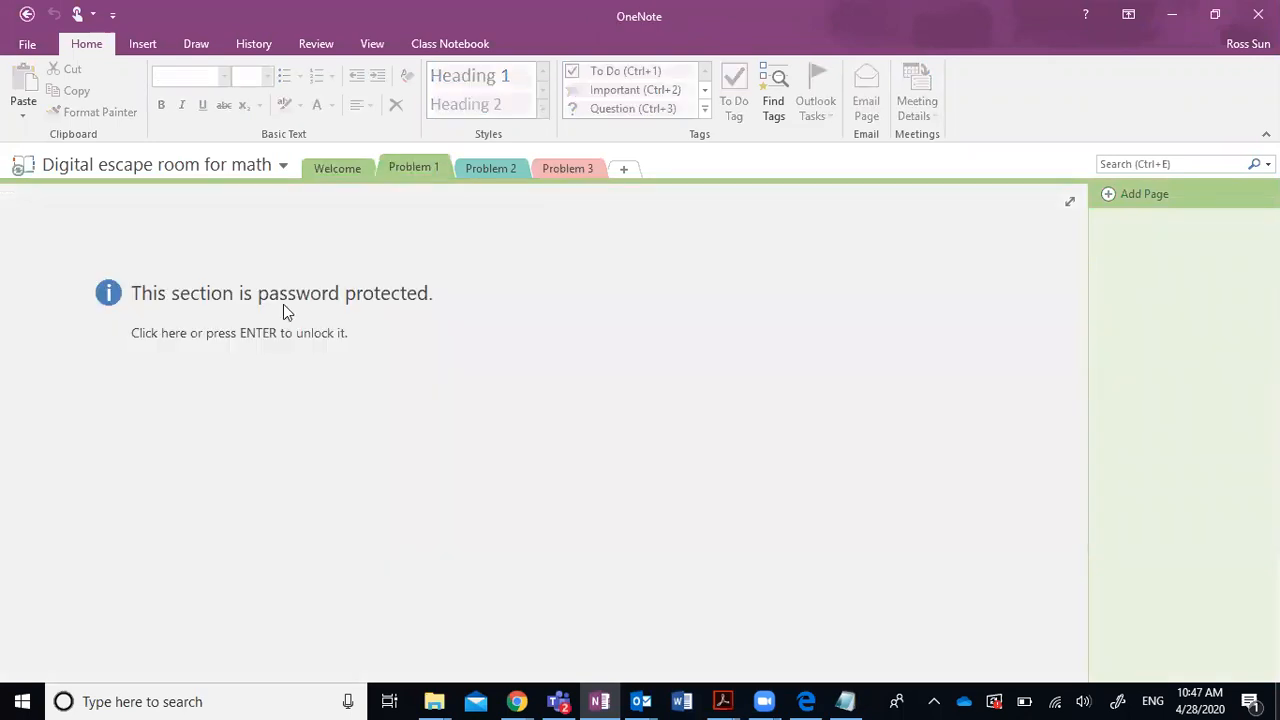
Unlock the Problem 1 and Problem 2 sections with their passwords.
{"action": "left_click", "coordinate": [590, 346]}
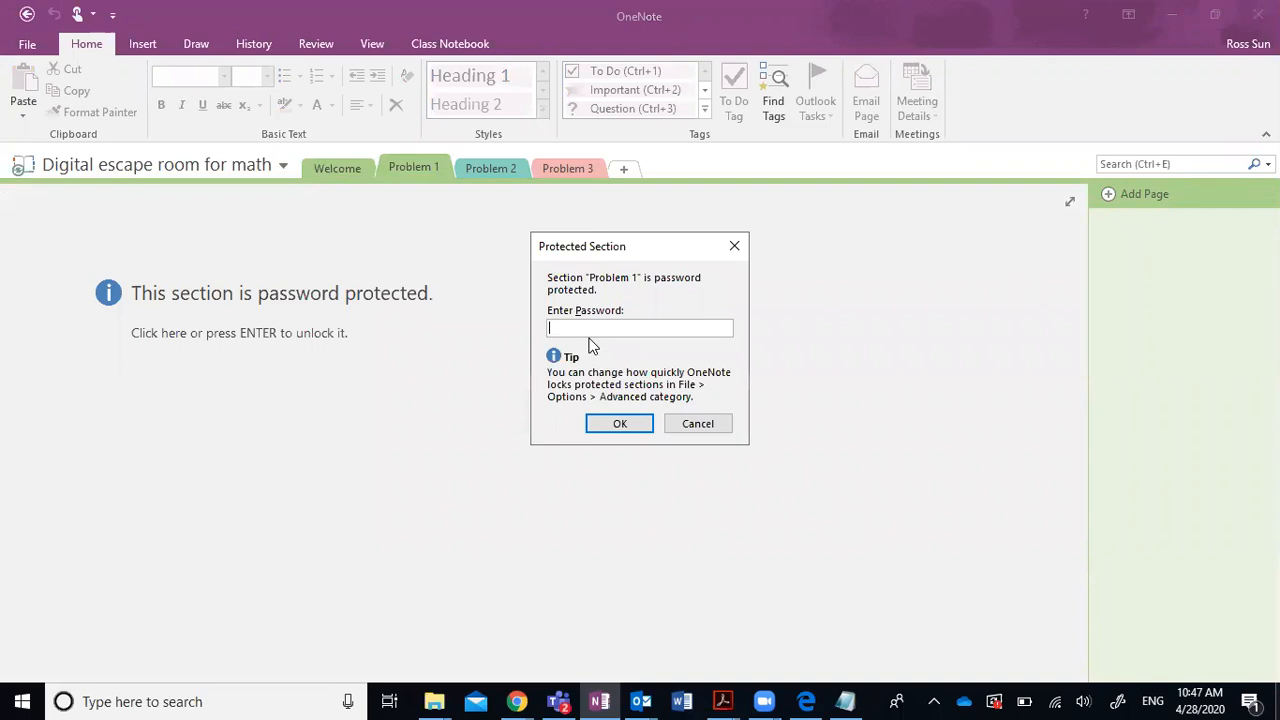
{"action": "type", "text": "*********"}
{"action": "left_click", "coordinate": [619, 424]}
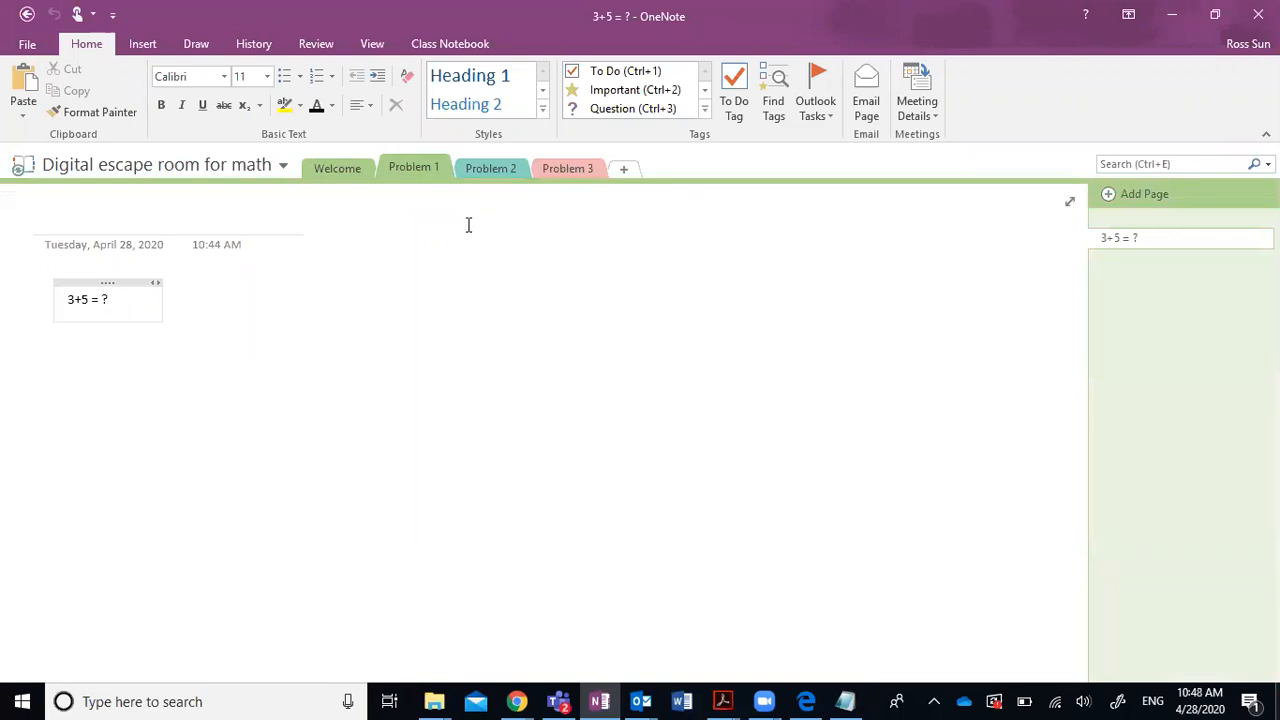
{"action": "left_click", "coordinate": [497, 169]}
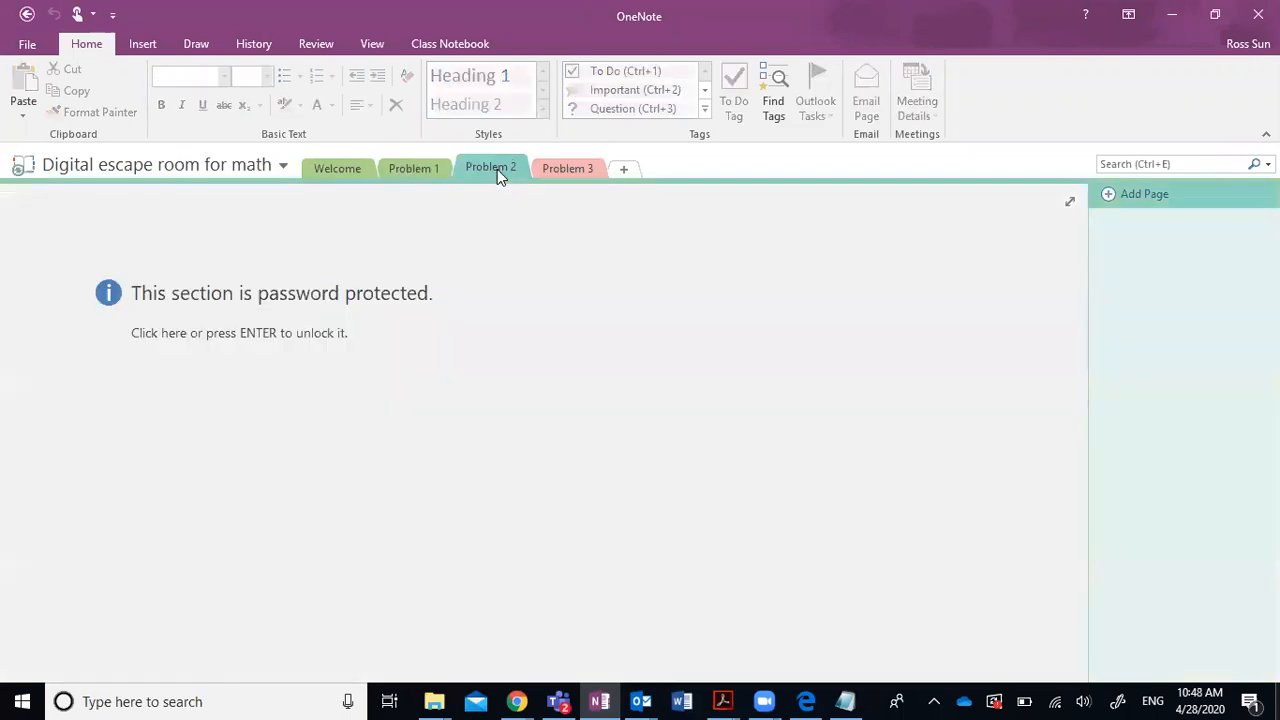
{"action": "left_click", "coordinate": [419, 313]}
{"action": "type", "text": "8"}
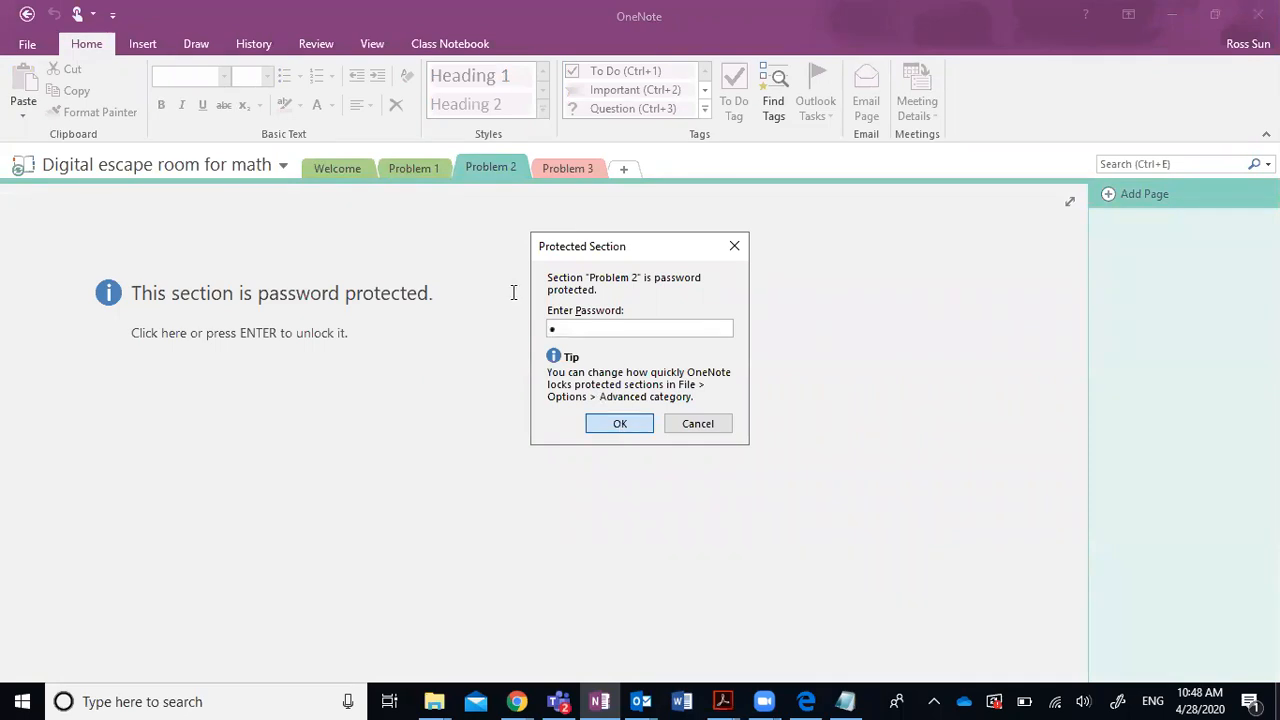
{"action": "key", "text": "Return"}
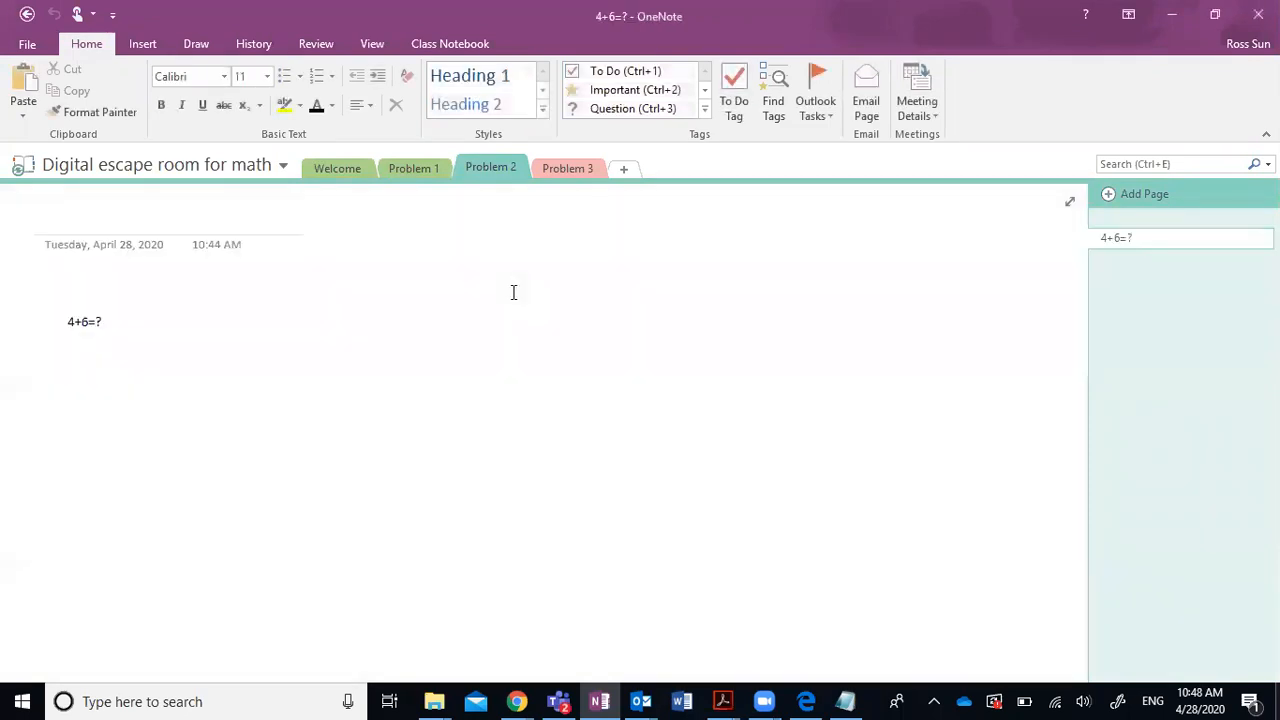
{"action": "left_click", "coordinate": [267, 170]}
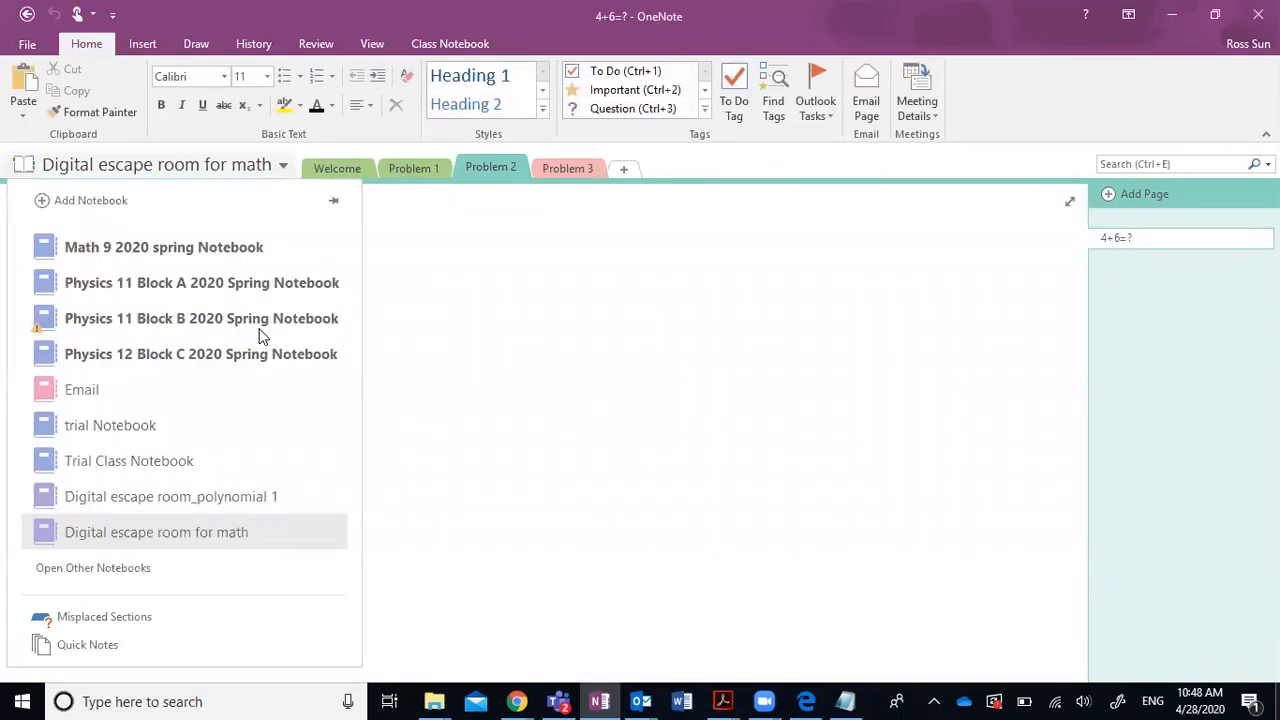
Switch to the Digital escape room_polynomial 1 notebook and review its Welcome rules, Problem 1 and overflow sections.
{"action": "left_click", "coordinate": [238, 505]}
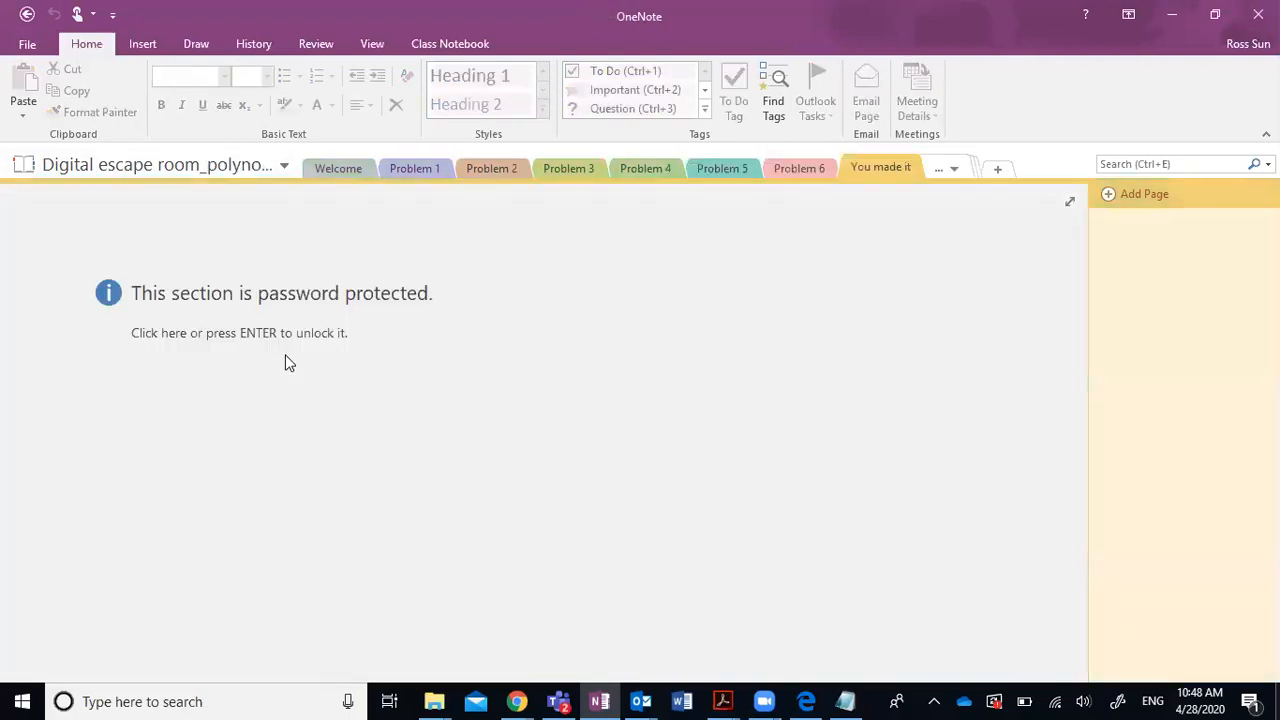
{"action": "left_click", "coordinate": [341, 169]}
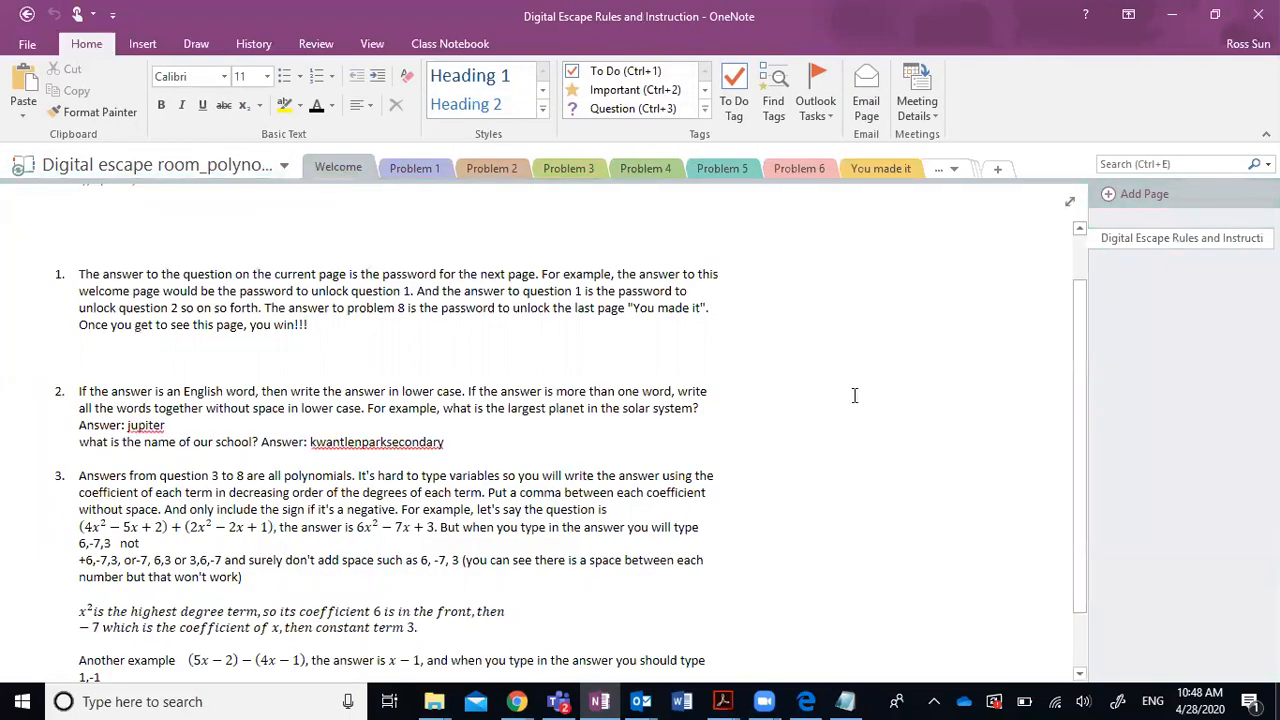
{"action": "scroll", "coordinate": [855, 396], "scroll_direction": "down", "scroll_amount": 2}
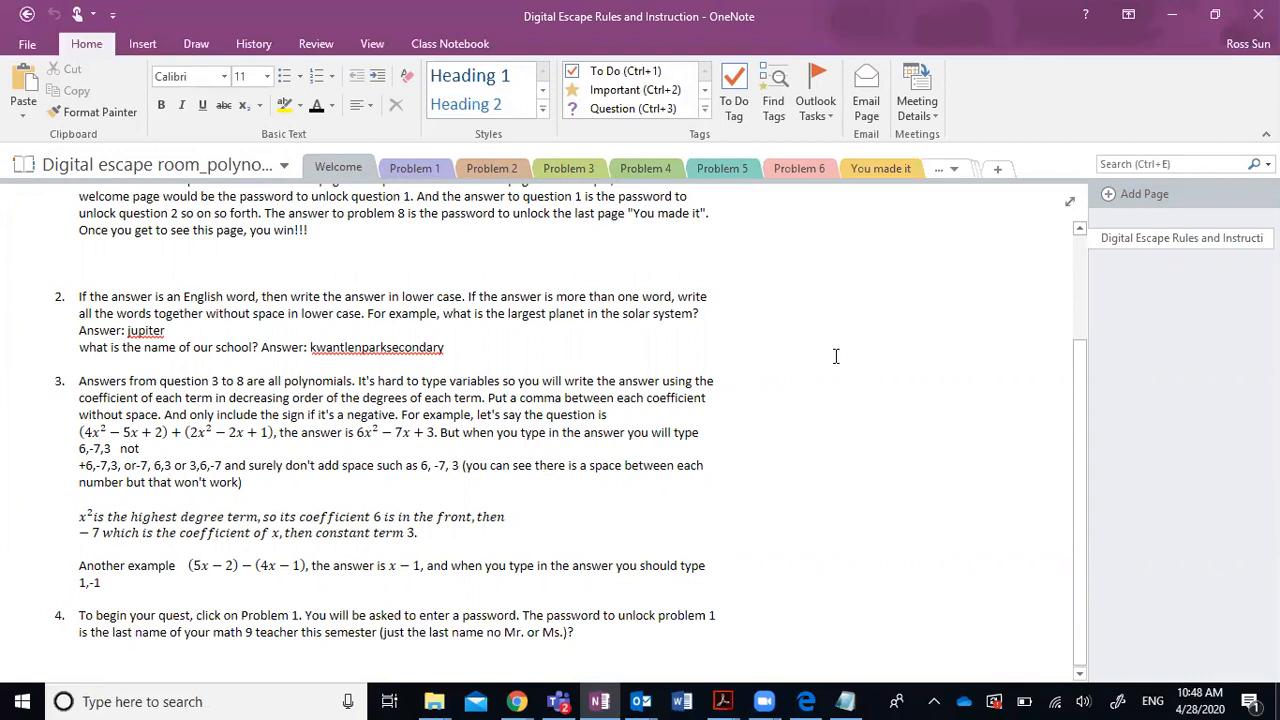
{"action": "scroll", "coordinate": [840, 340], "scroll_direction": "up", "scroll_amount": 2}
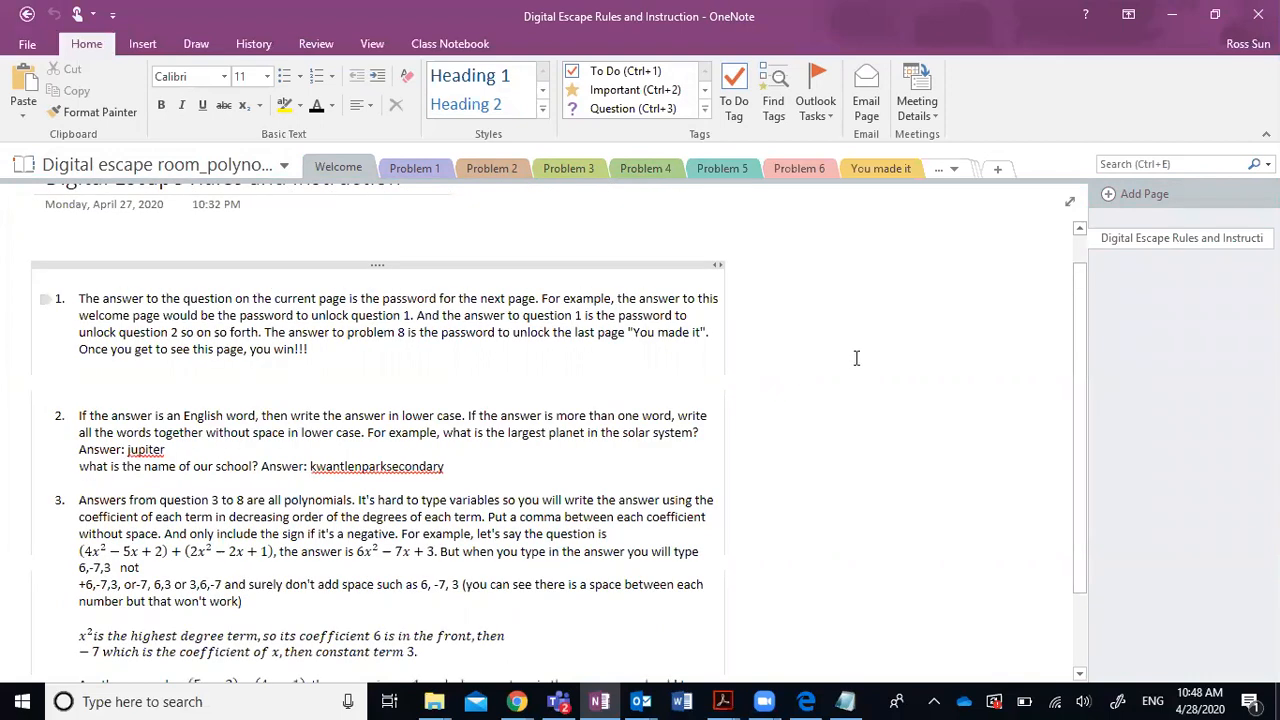
{"action": "scroll", "coordinate": [478, 208], "scroll_direction": "down", "scroll_amount": 1}
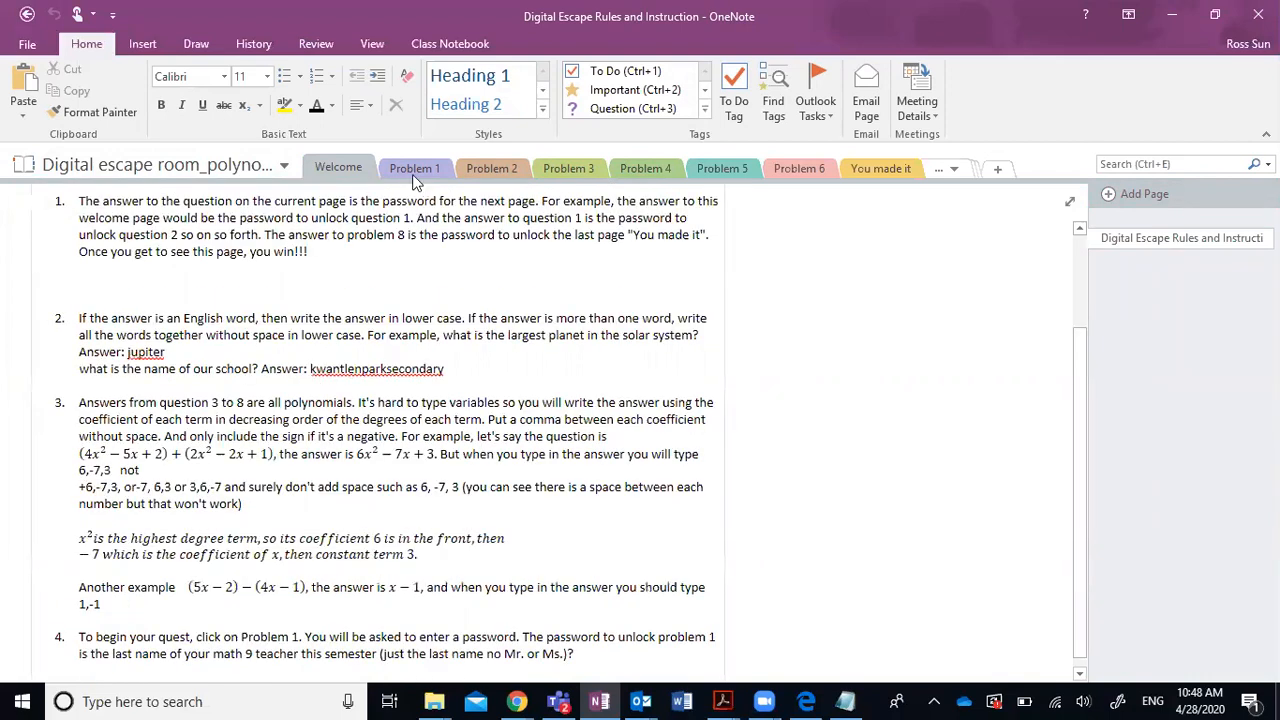
{"action": "left_click", "coordinate": [410, 176]}
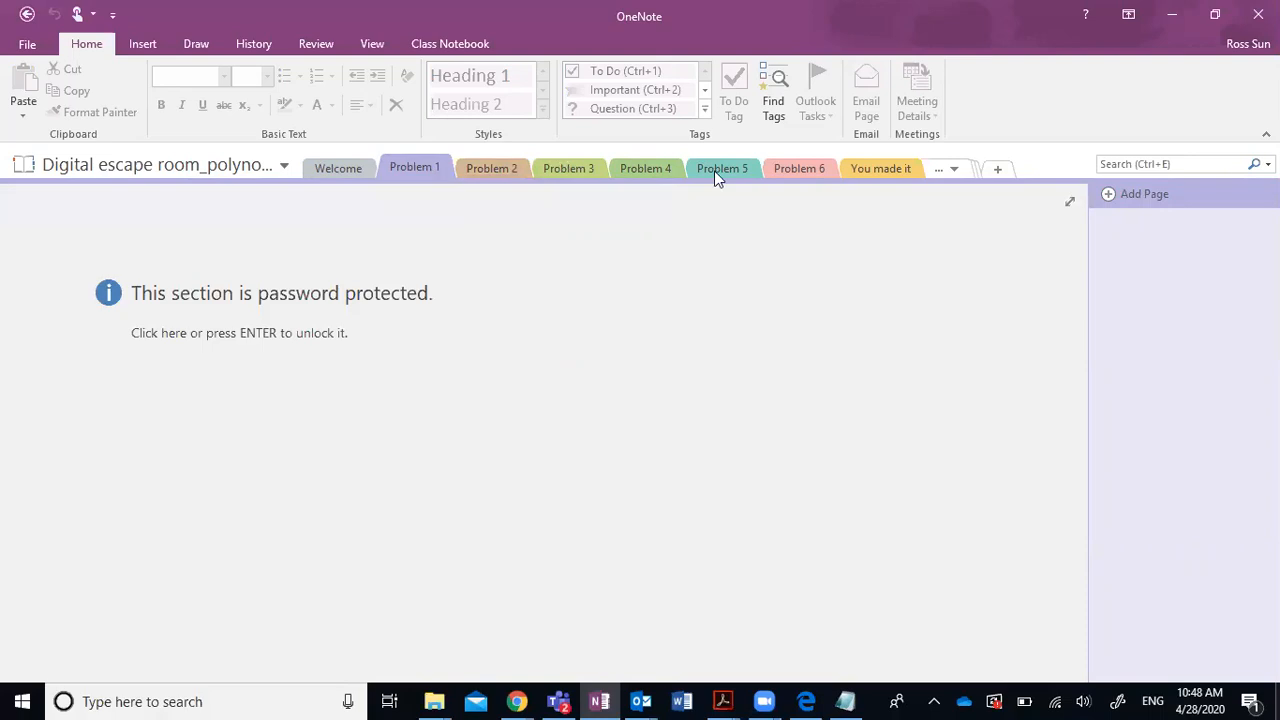
{"action": "left_click", "coordinate": [953, 172]}
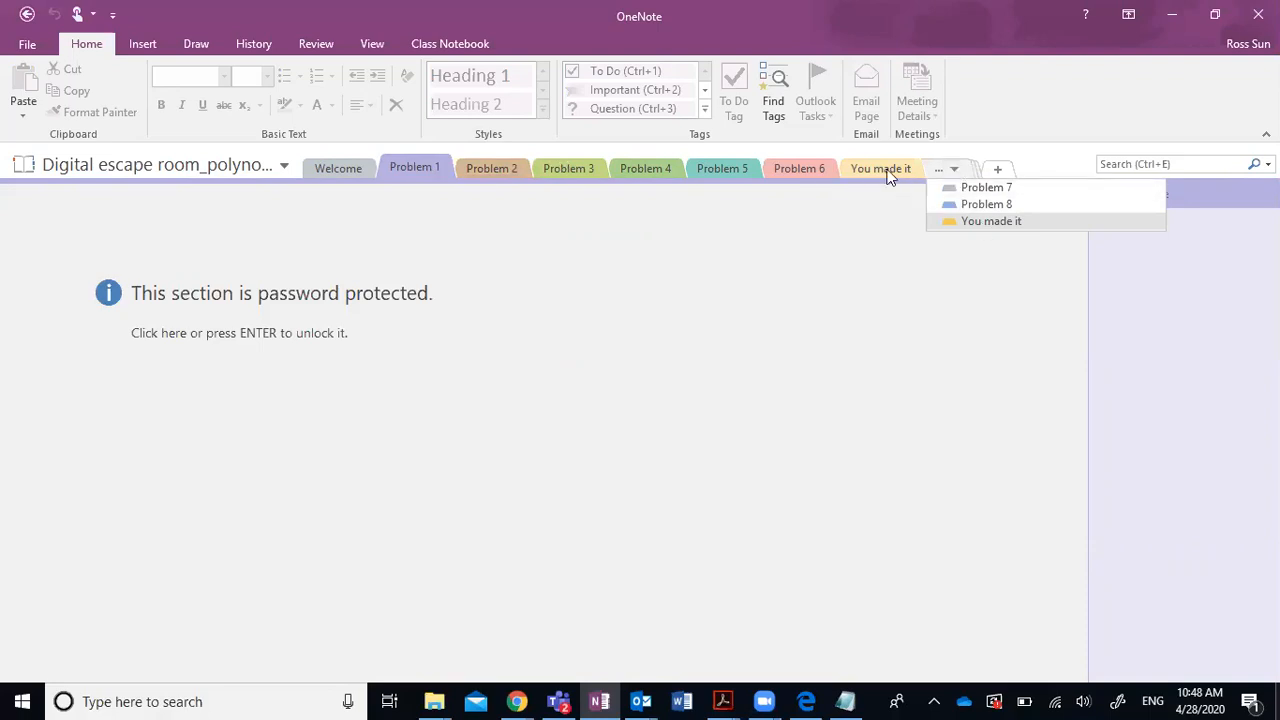
Unlock the You made it section with its password to reveal the YOU MADE IT picture.
{"action": "left_click", "coordinate": [963, 221]}
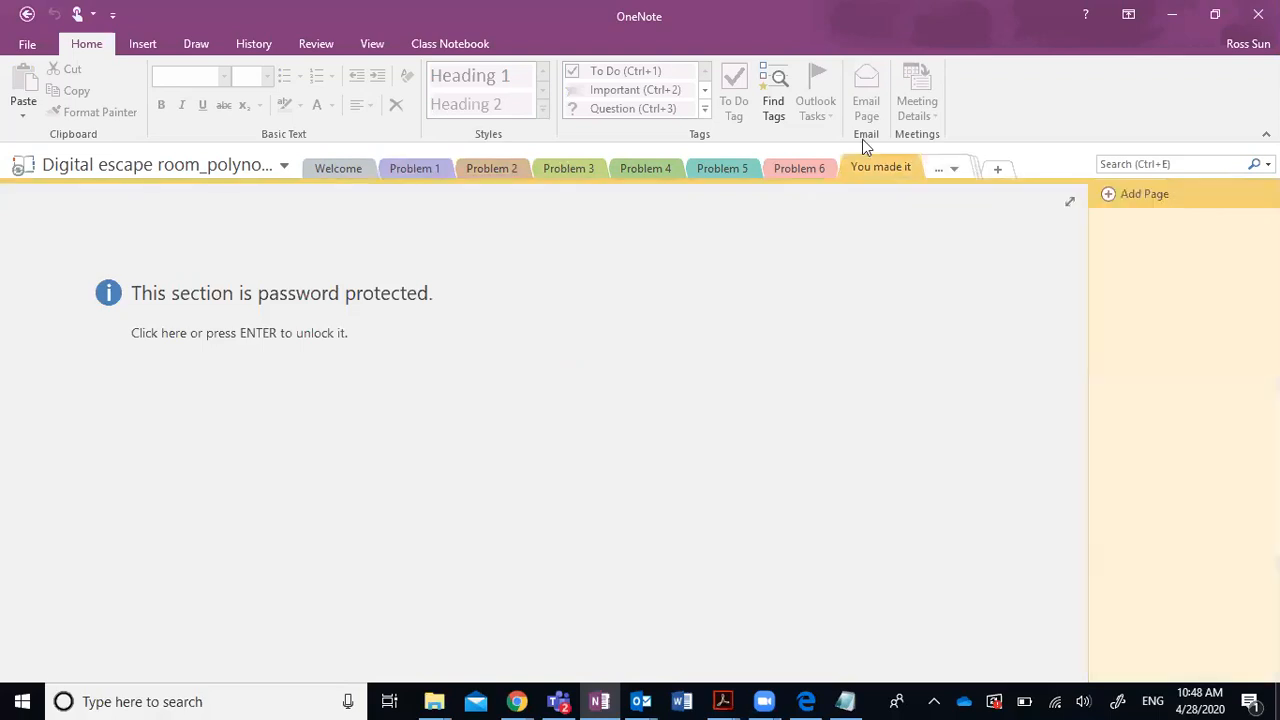
{"action": "left_click", "coordinate": [365, 318]}
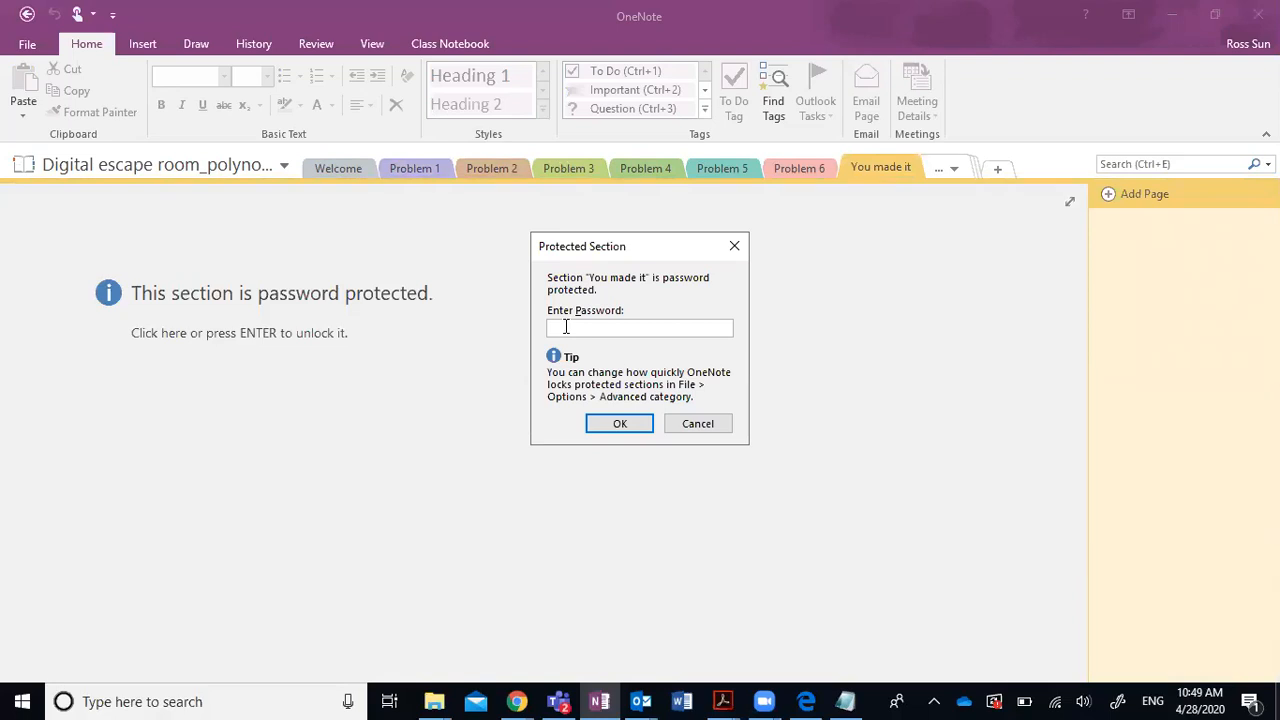
{"action": "type", "text": "********"}
{"action": "left_click", "coordinate": [619, 424]}
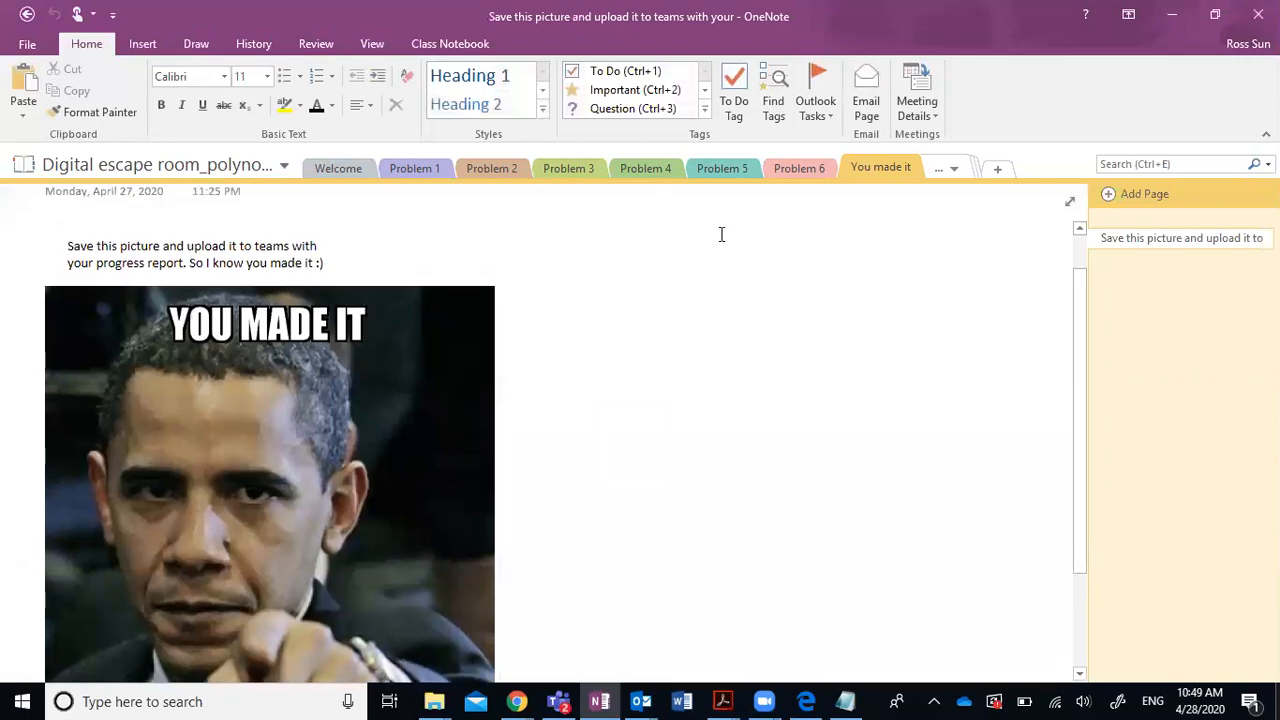
{"action": "scroll", "coordinate": [669, 342], "scroll_direction": "down", "scroll_amount": 1}
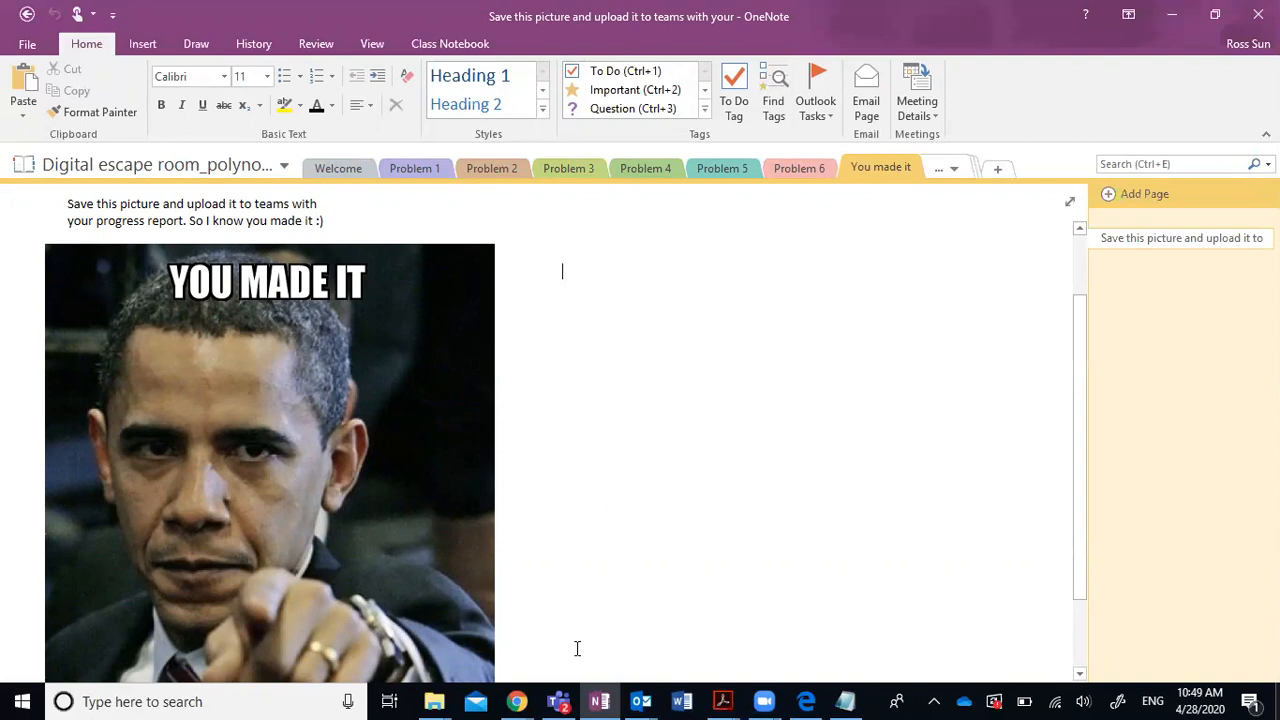
{"action": "left_click", "coordinate": [517, 701]}
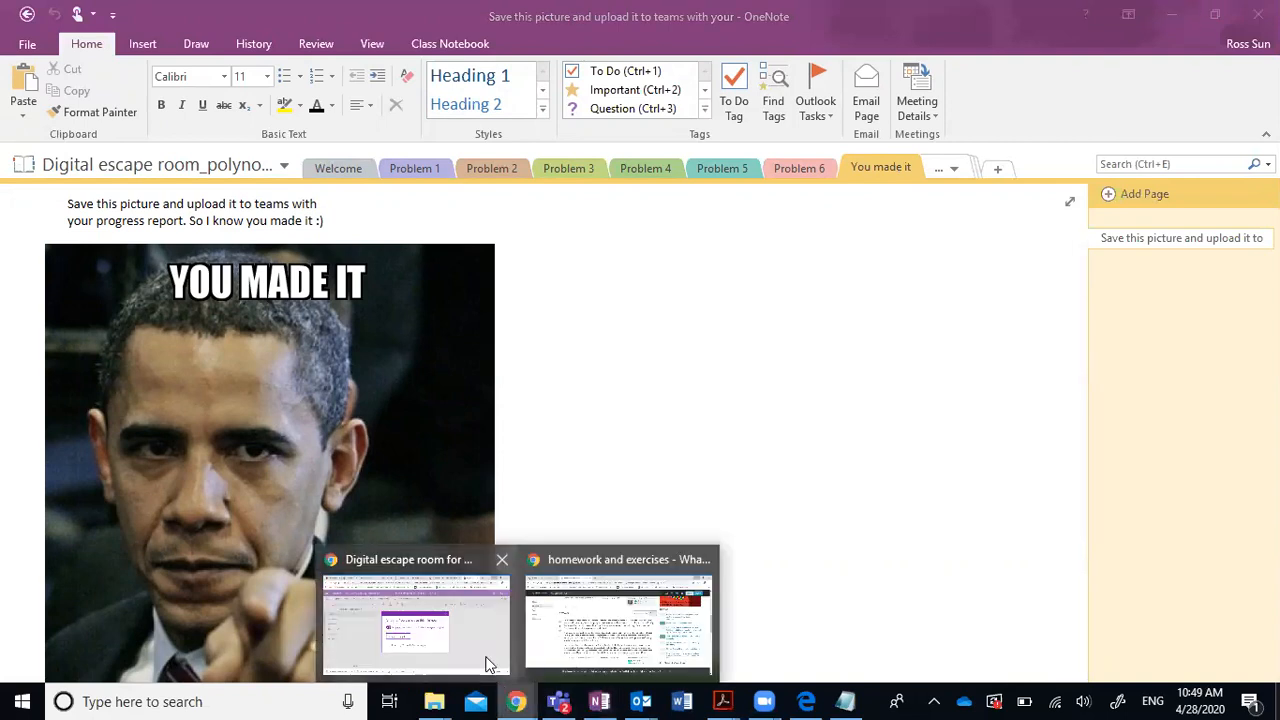
In the browser, go to the Office home page and list the OneNote notebooks.
{"action": "left_click", "coordinate": [489, 663]}
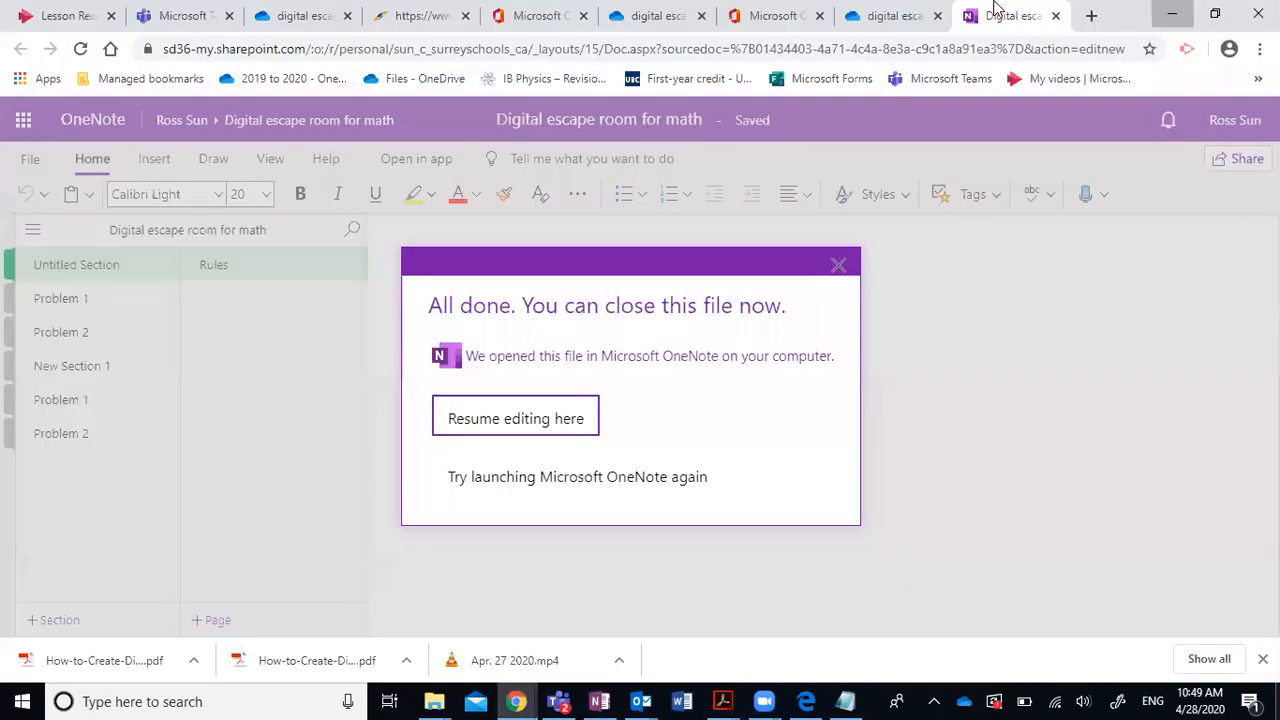
{"action": "left_click", "coordinate": [788, 19]}
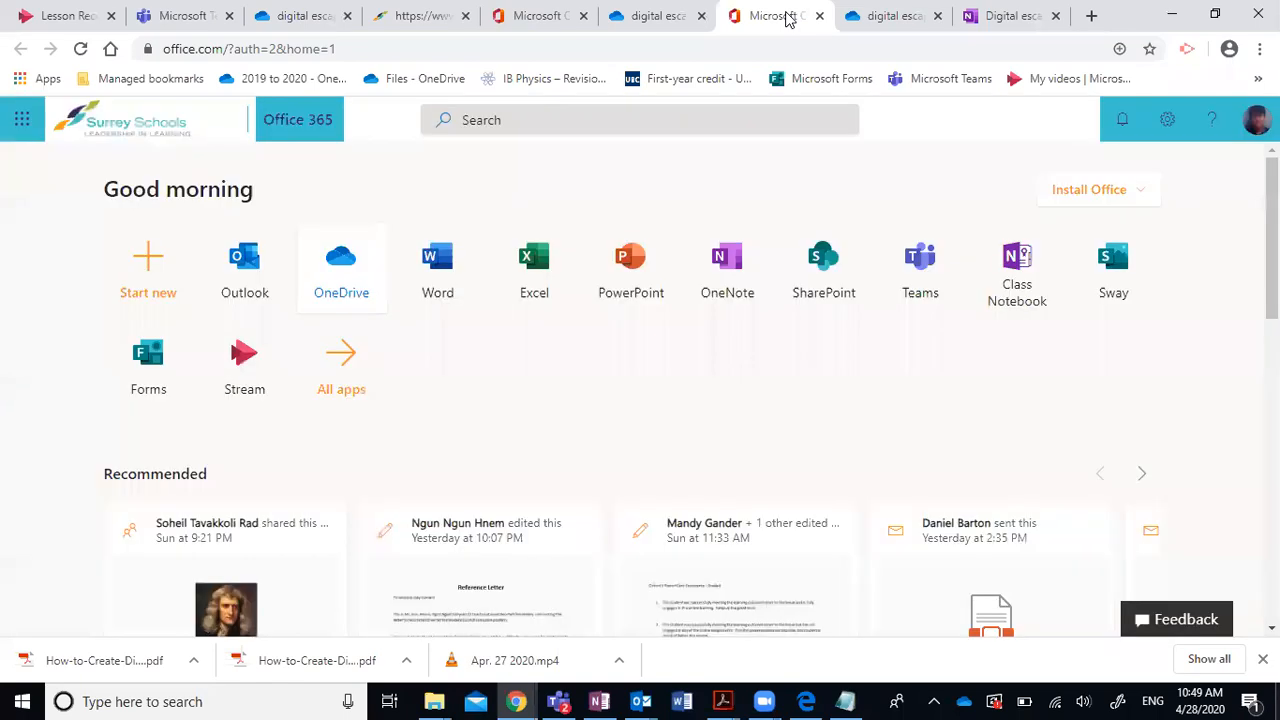
{"action": "left_click", "coordinate": [743, 270]}
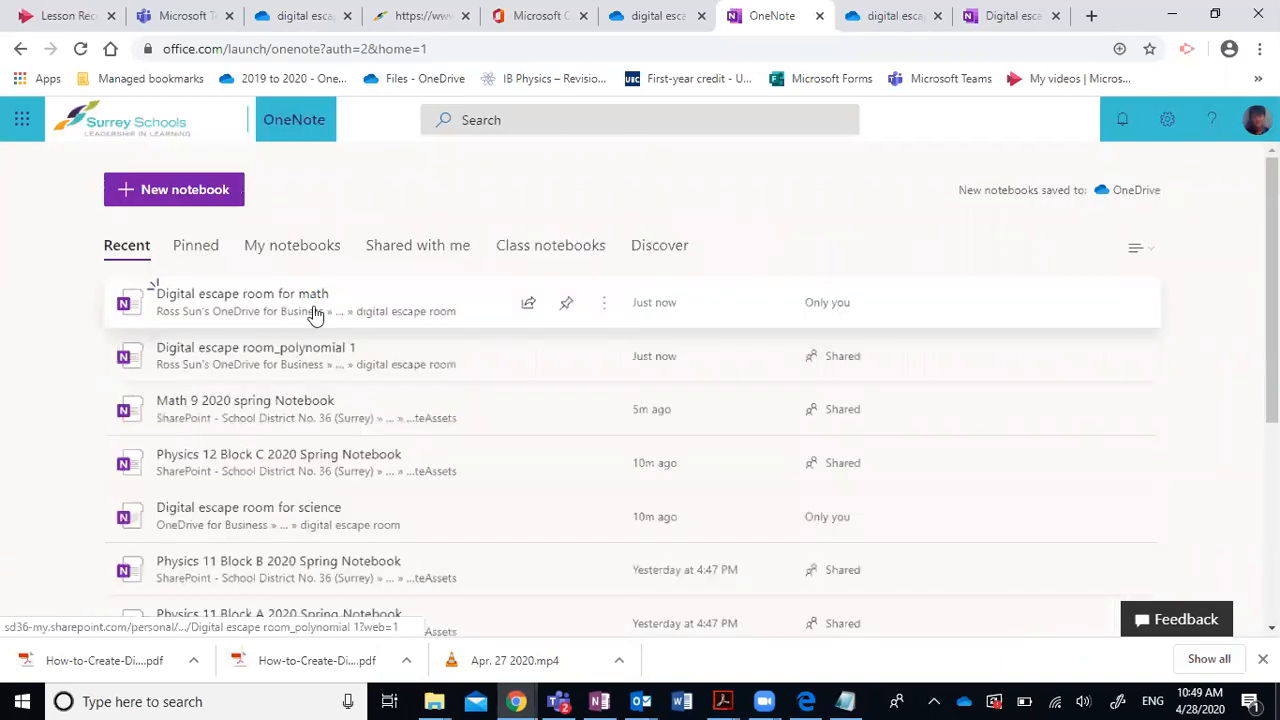
Copy a Digital escape room for math share link limited to School District No. 36 (Surrey).
{"action": "left_click", "coordinate": [602, 304]}
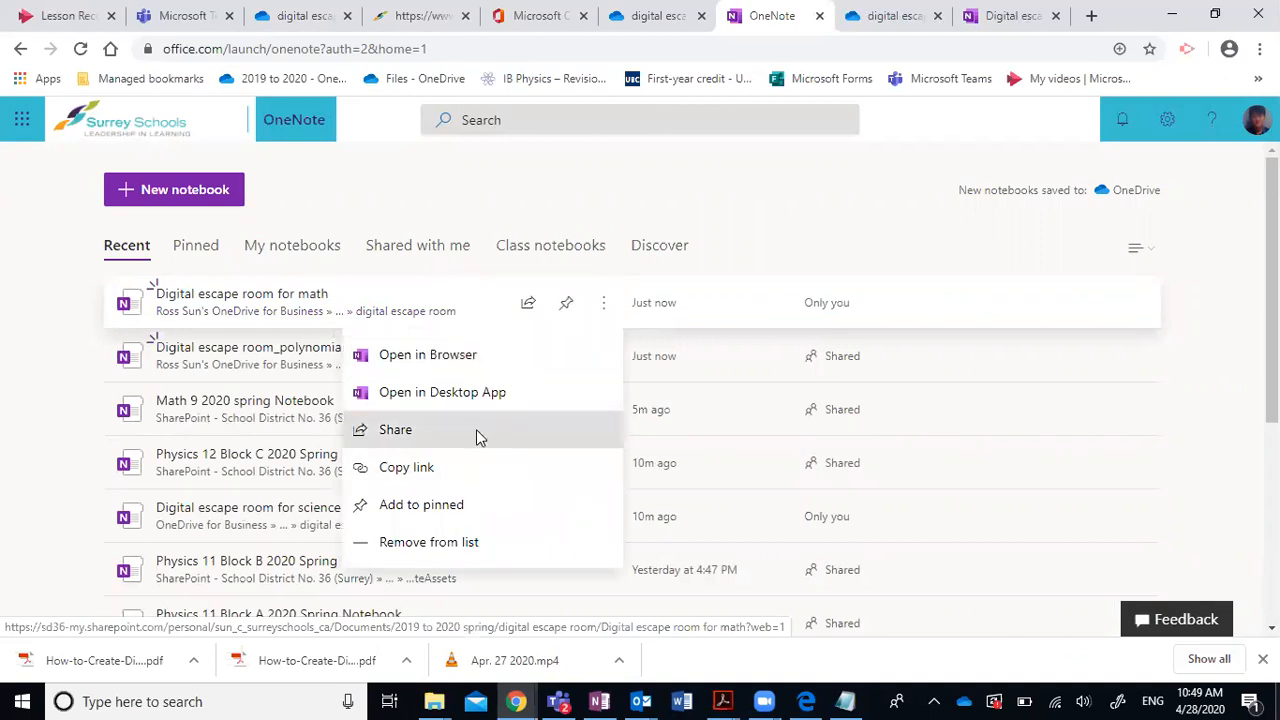
{"action": "left_click", "coordinate": [476, 429]}
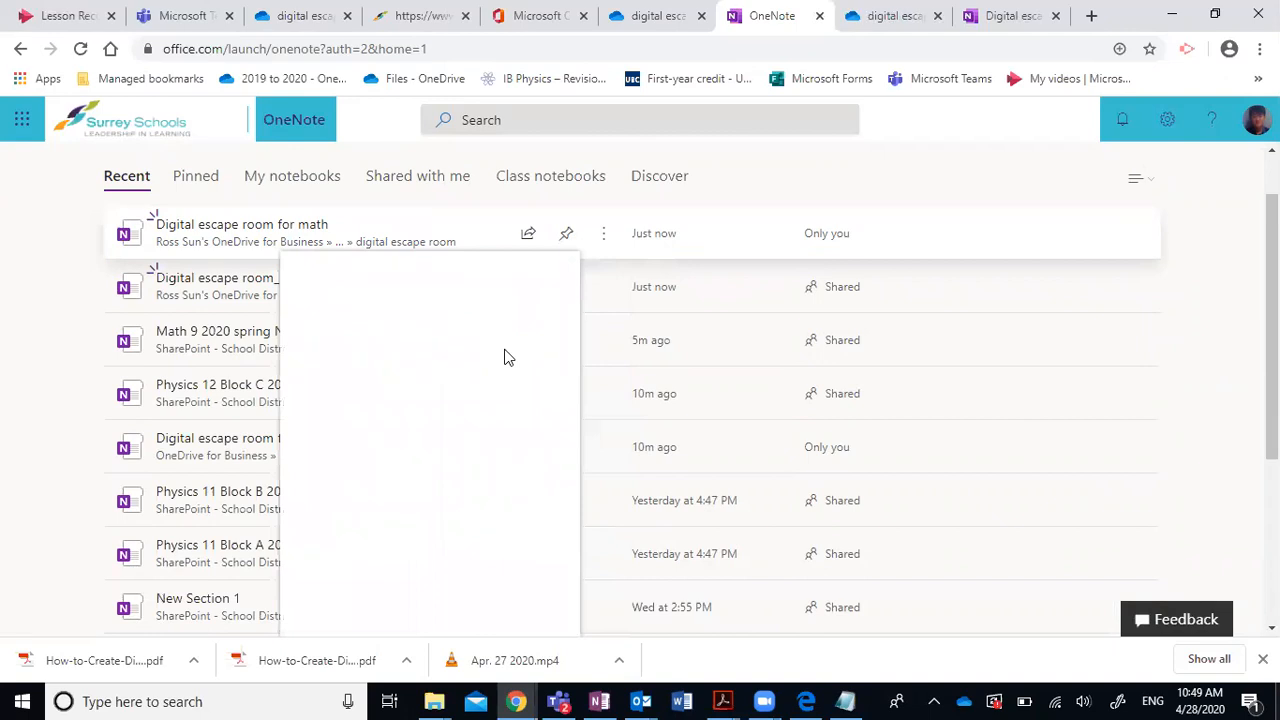
{"action": "left_click", "coordinate": [426, 359]}
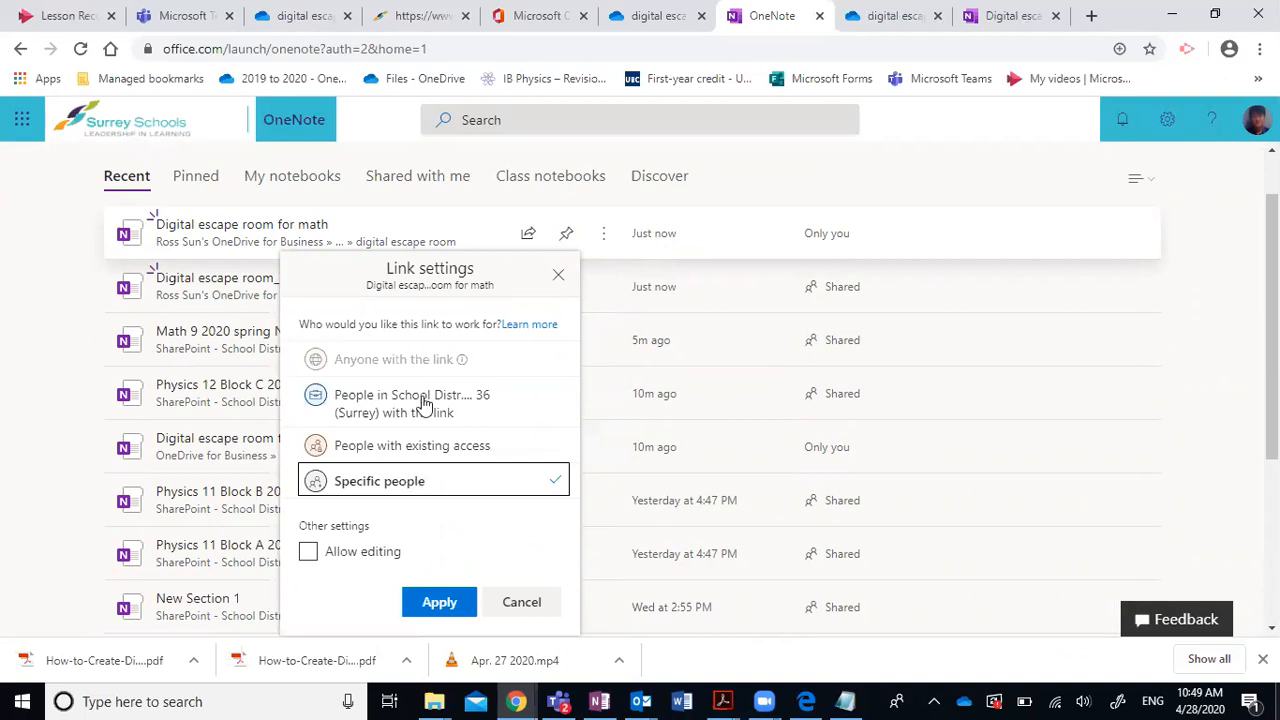
{"action": "left_click", "coordinate": [426, 403]}
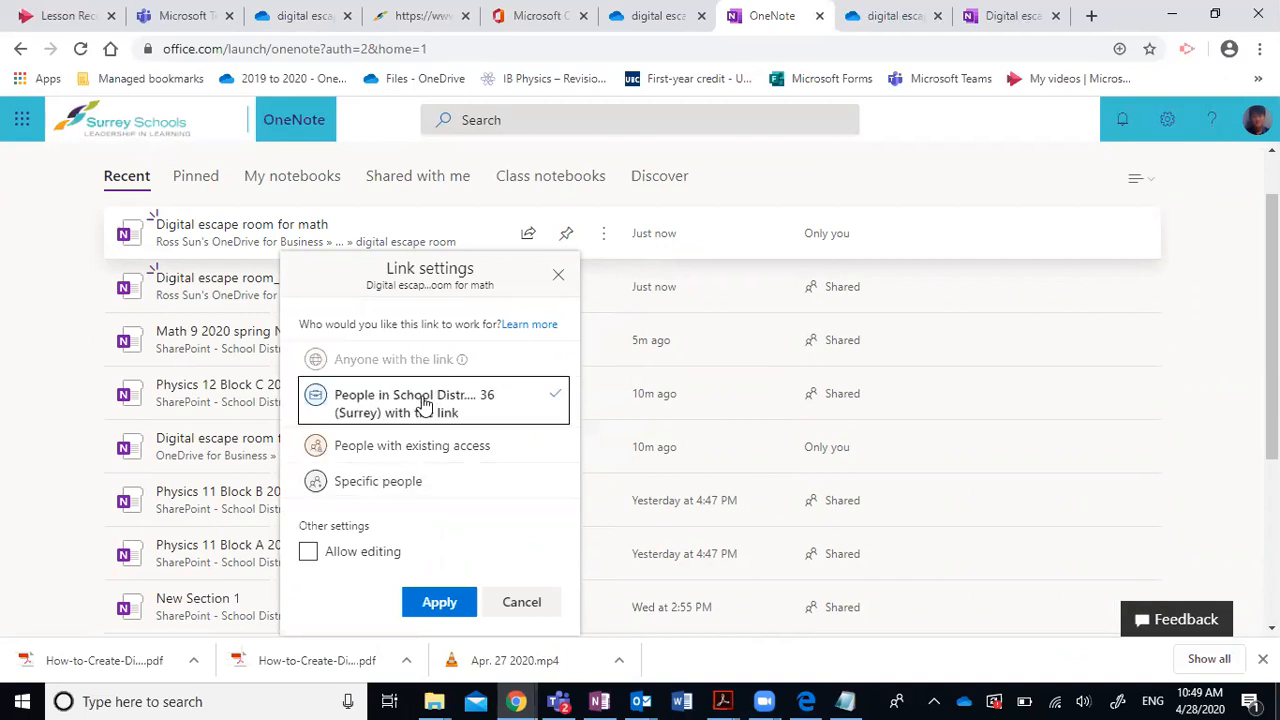
{"action": "left_click", "coordinate": [440, 603]}
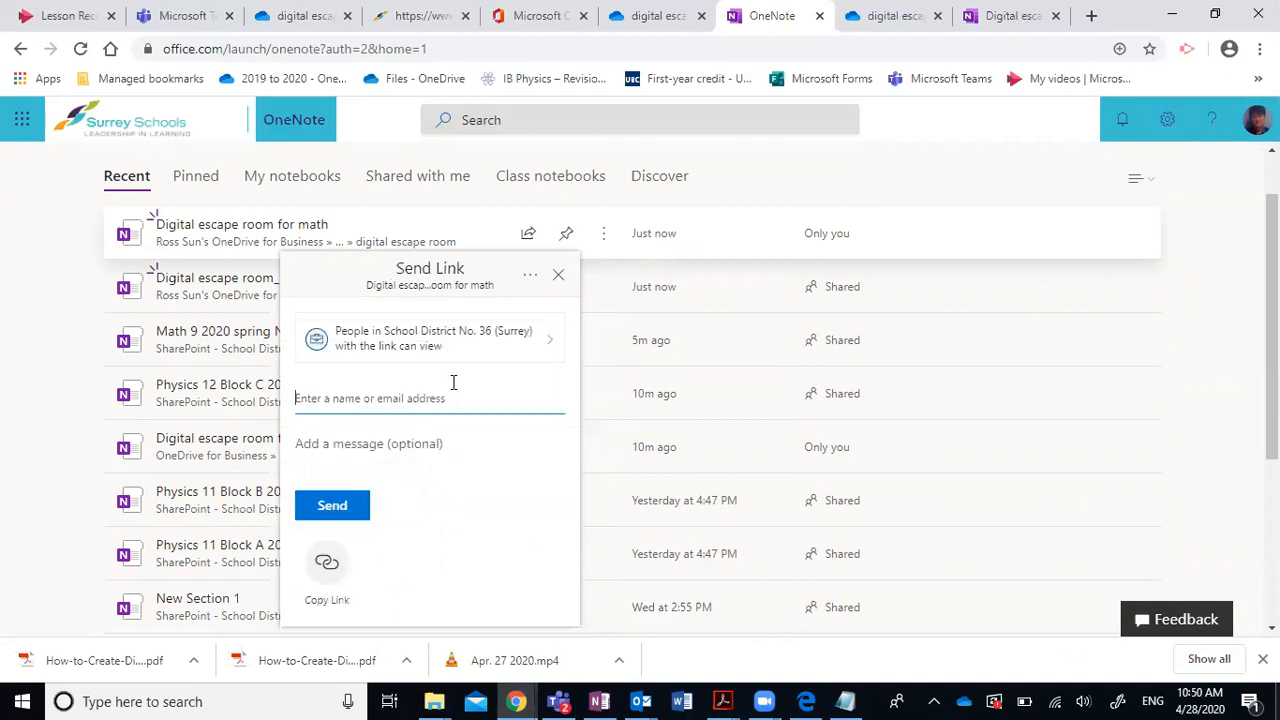
{"action": "left_click", "coordinate": [329, 568]}
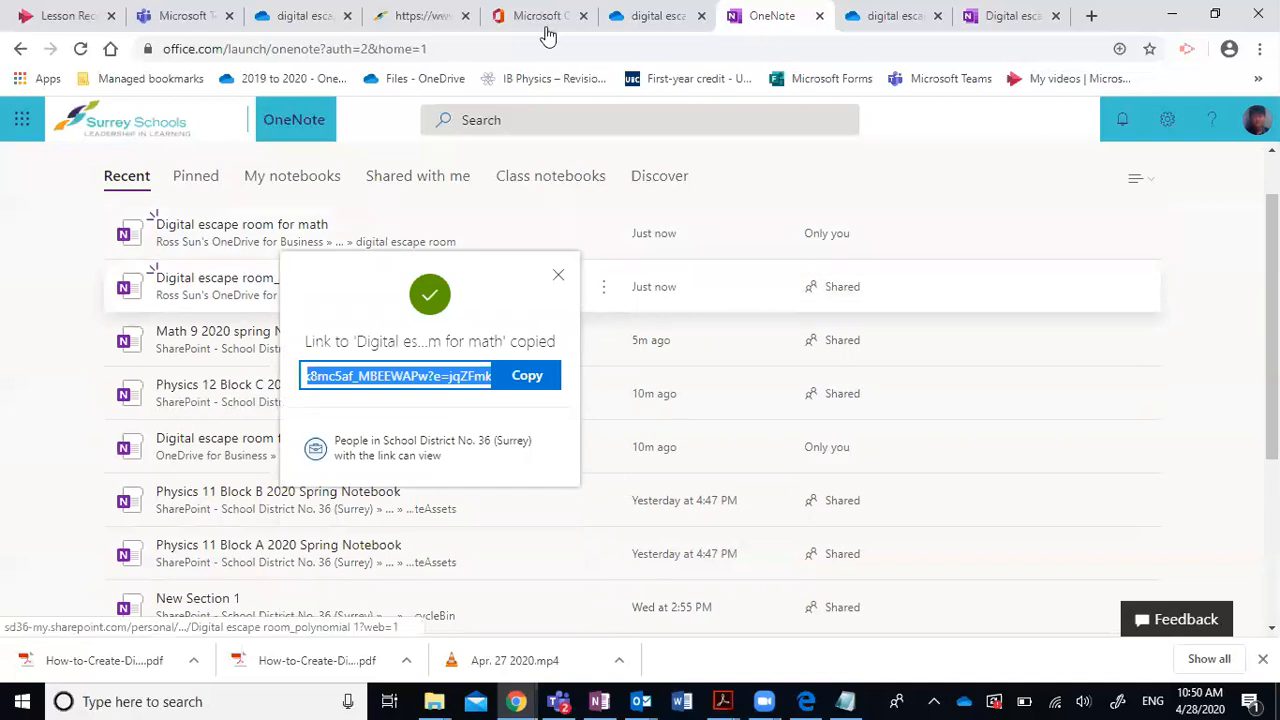
{"action": "key", "text": "alt+Tab"}
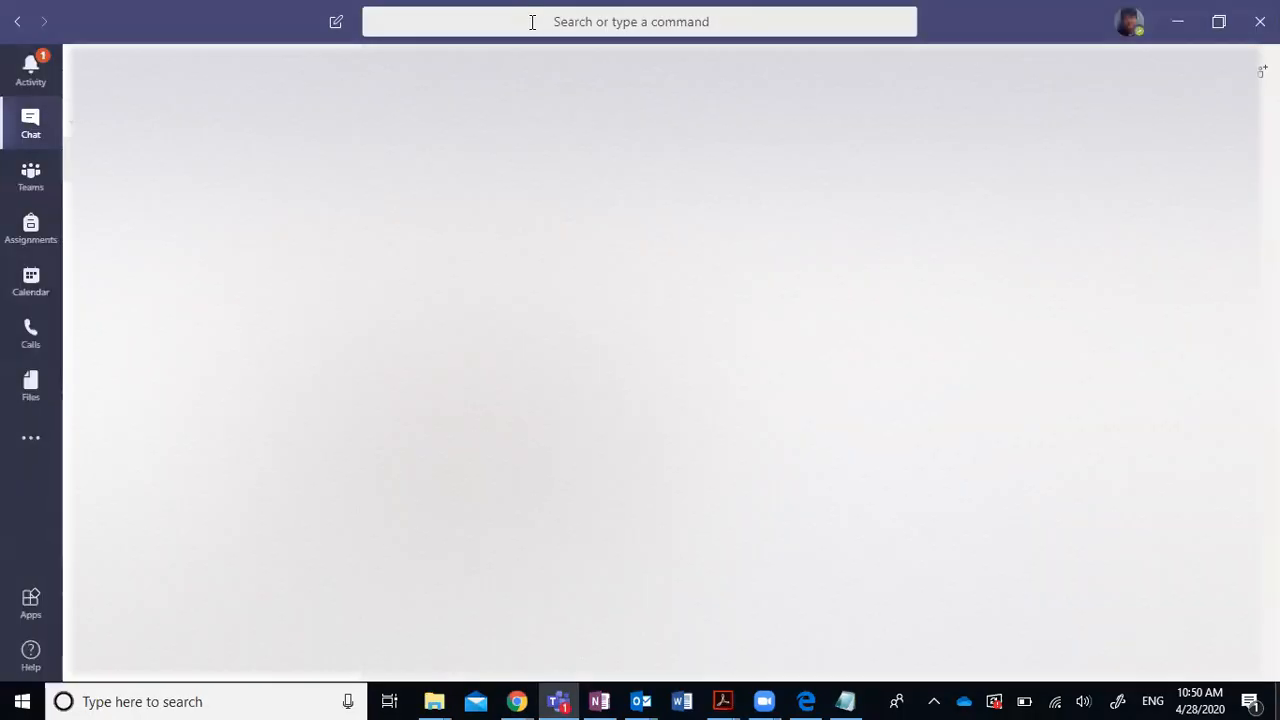
Jump to the Math 9 2020 spring team with /goto and show its Assignments.
{"action": "left_click", "coordinate": [532, 22]}
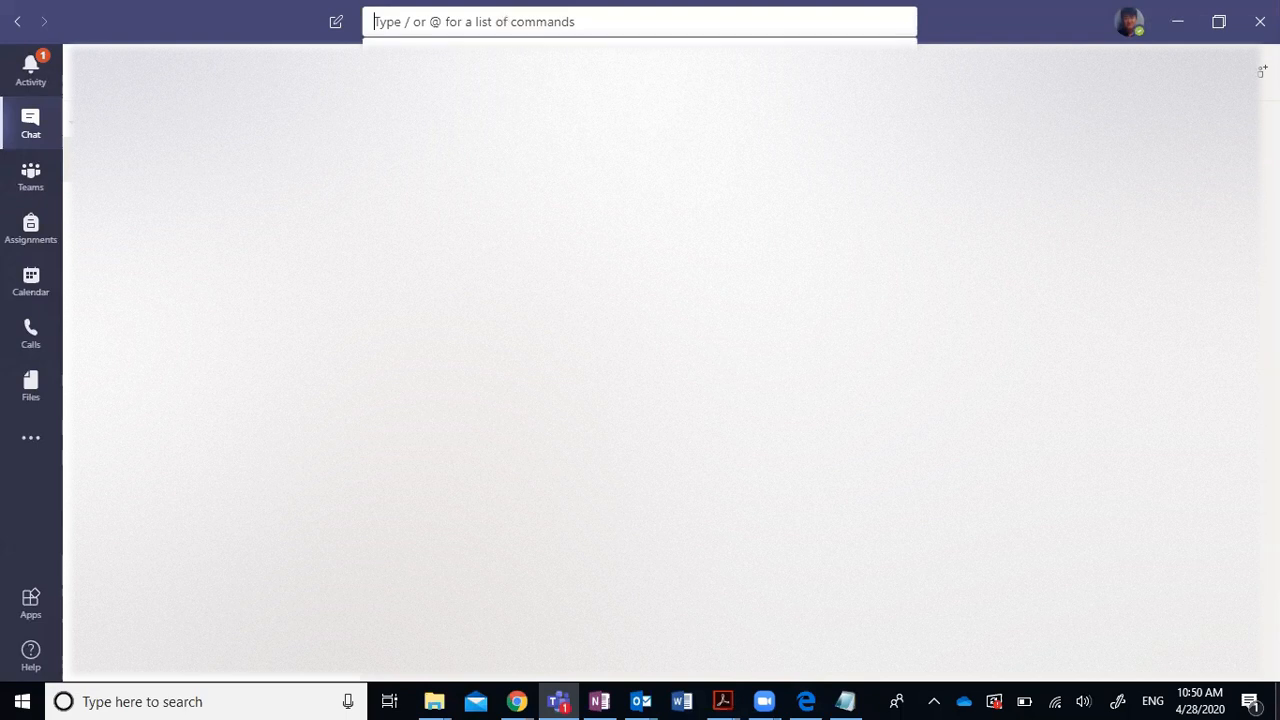
{"action": "key", "text": "ctrl+g"}
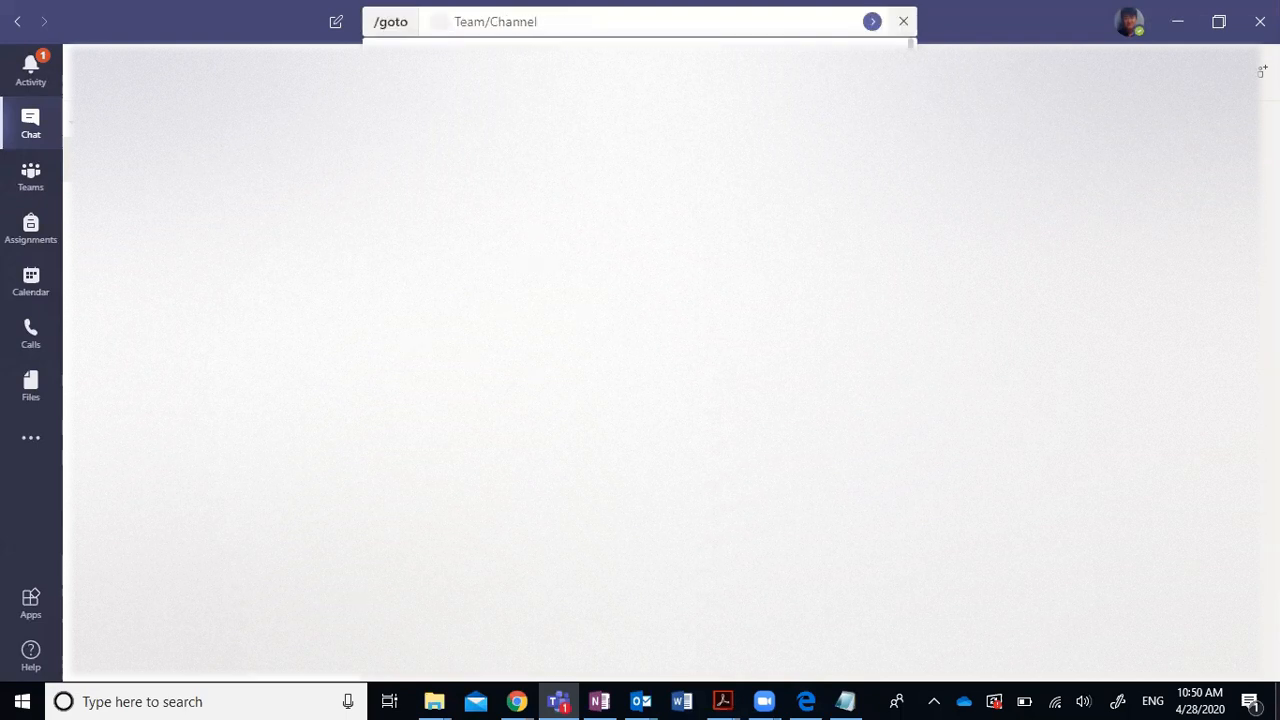
{"action": "key", "text": "Return"}
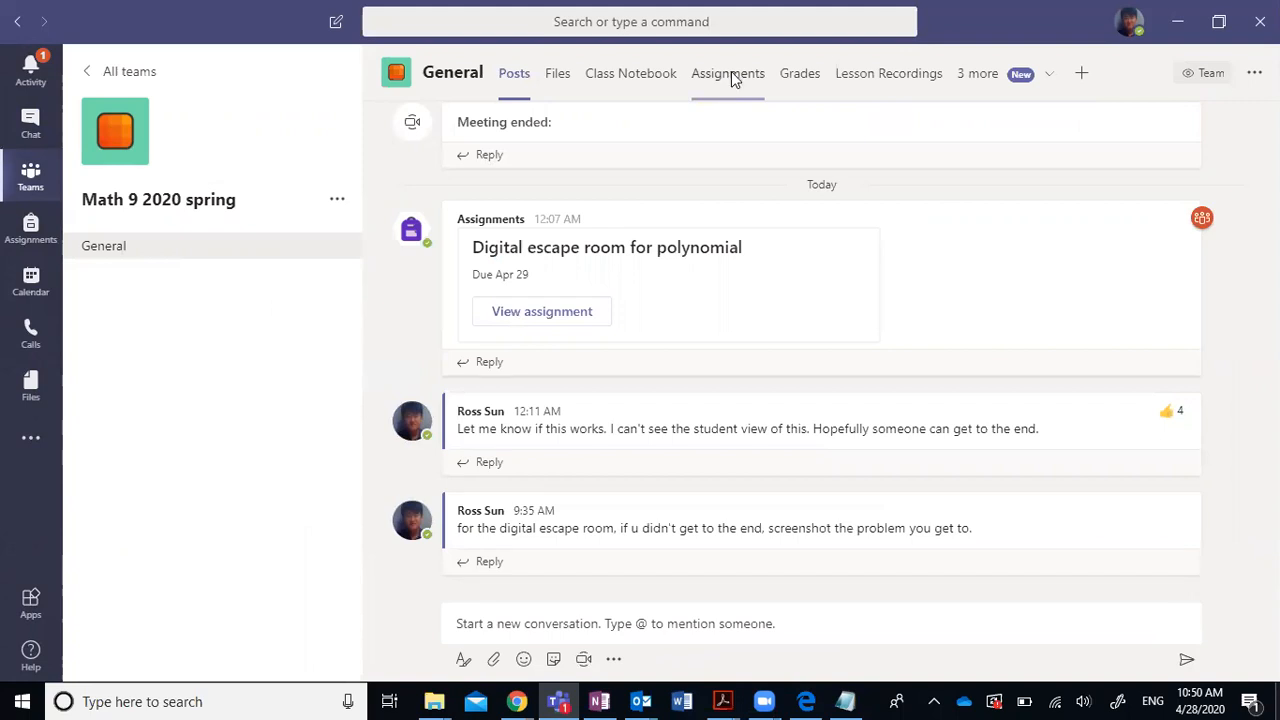
{"action": "left_click", "coordinate": [731, 79]}
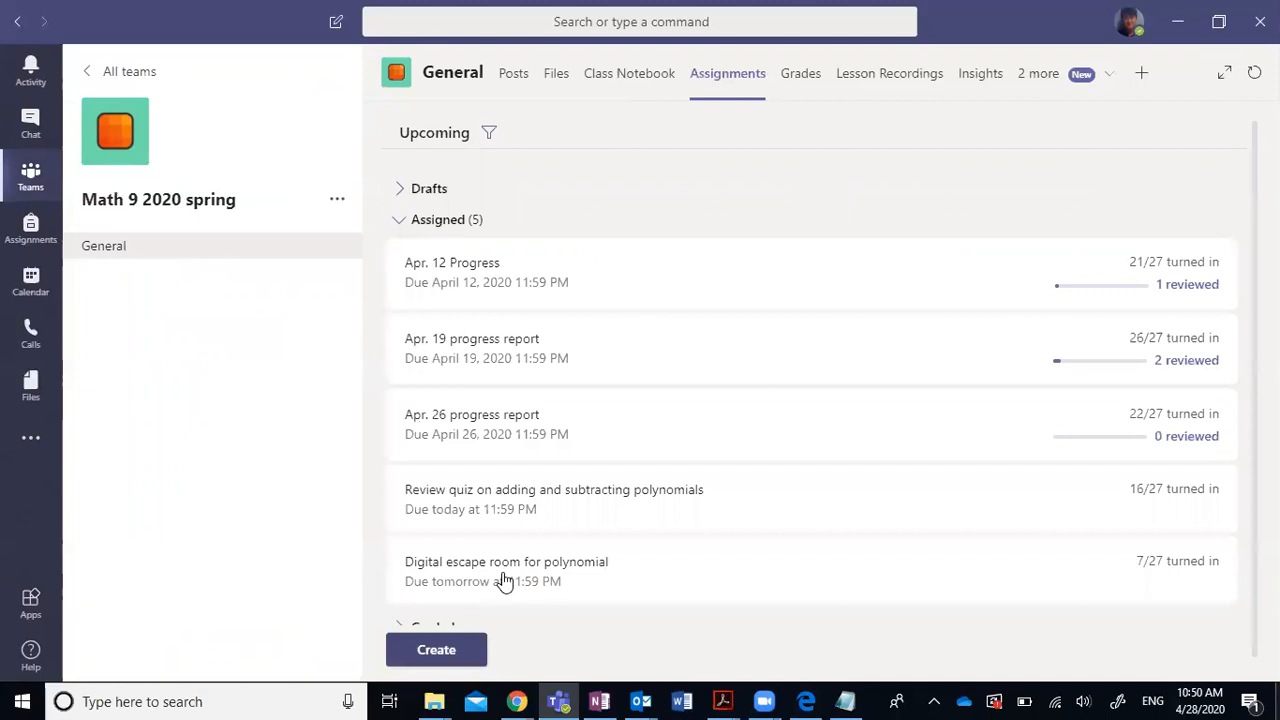
Start a new assignment with a link resource, then cancel and discard the draft.
{"action": "left_click", "coordinate": [450, 648]}
{"action": "left_click", "coordinate": [470, 547]}
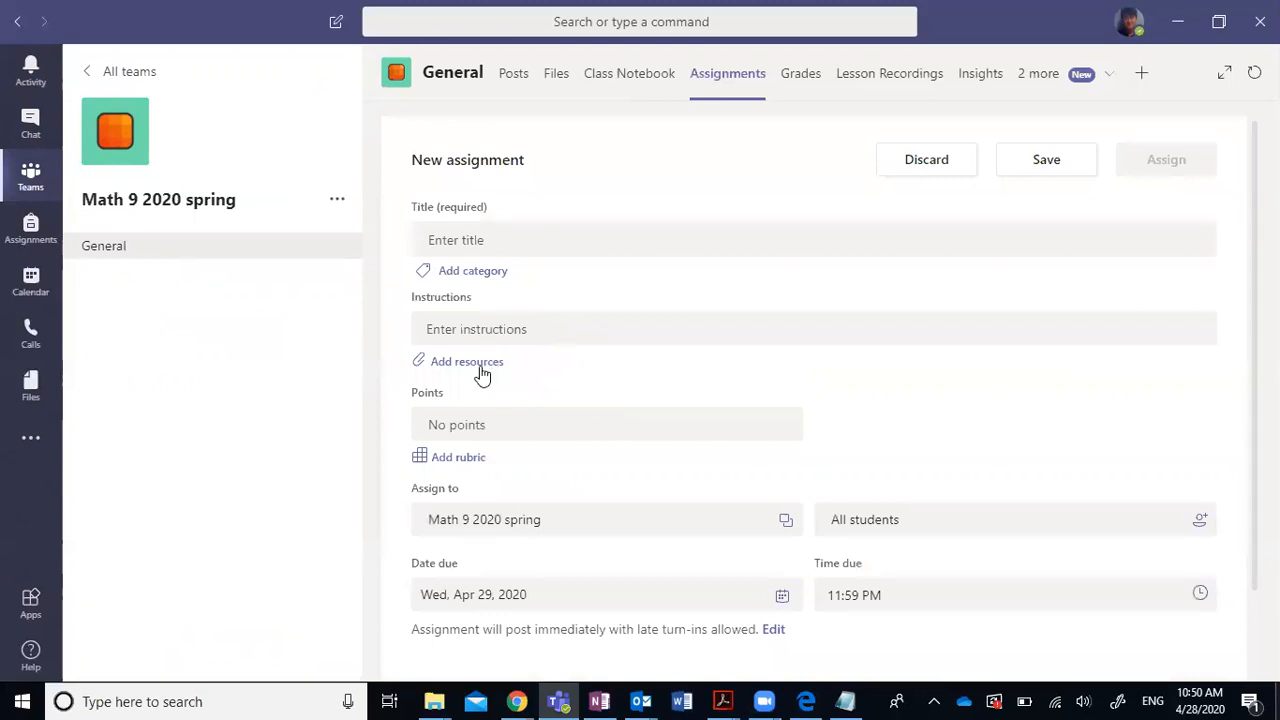
{"action": "left_click", "coordinate": [481, 374]}
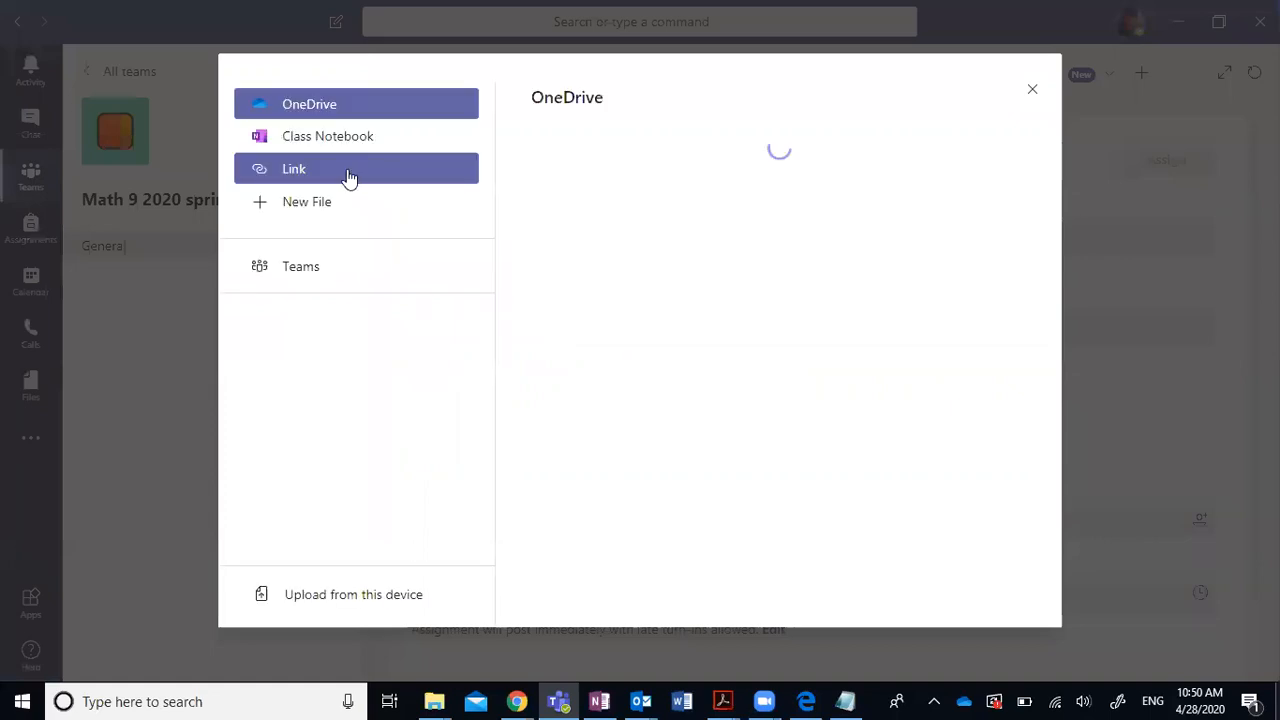
{"action": "left_click", "coordinate": [347, 172]}
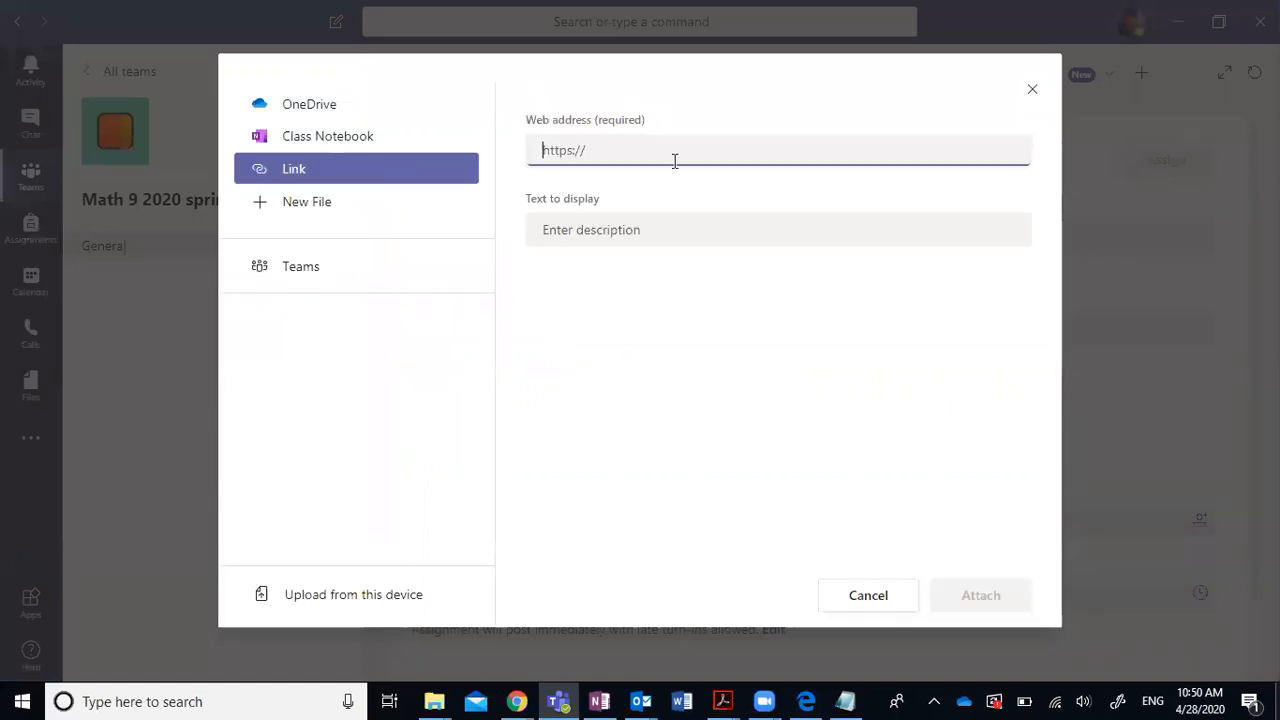
{"action": "left_click", "coordinate": [889, 598]}
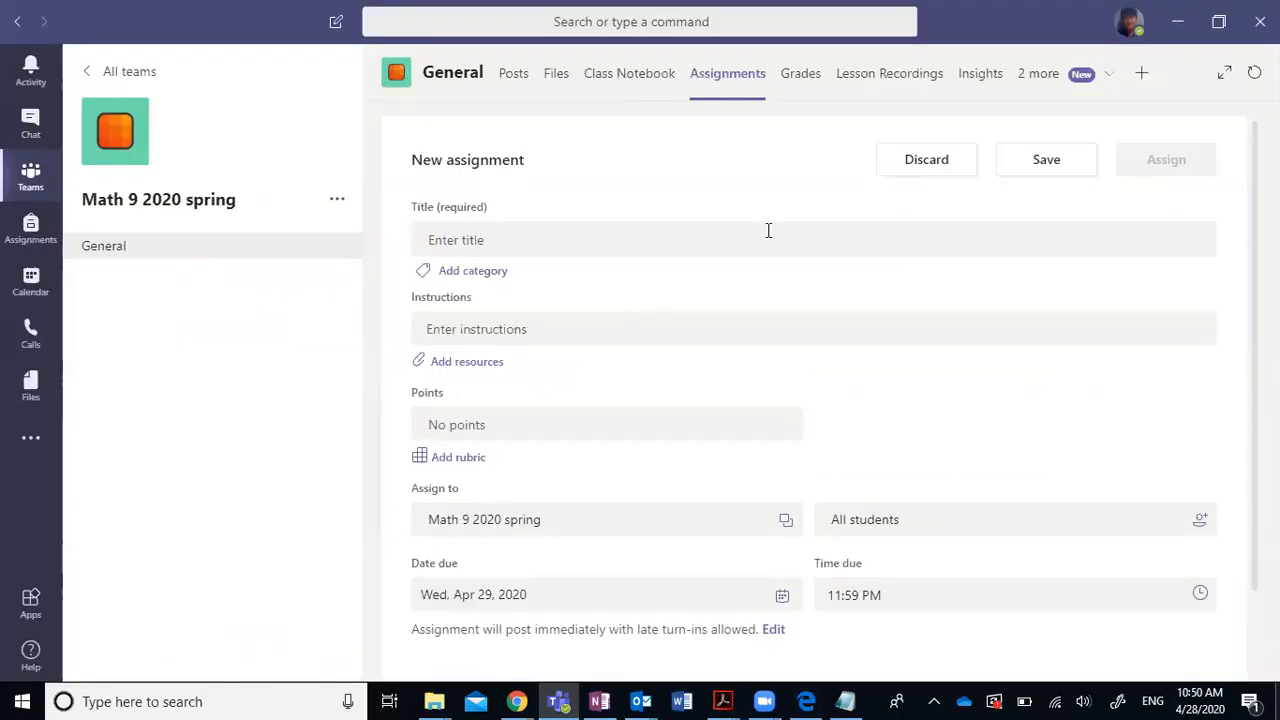
{"action": "left_click", "coordinate": [927, 165]}
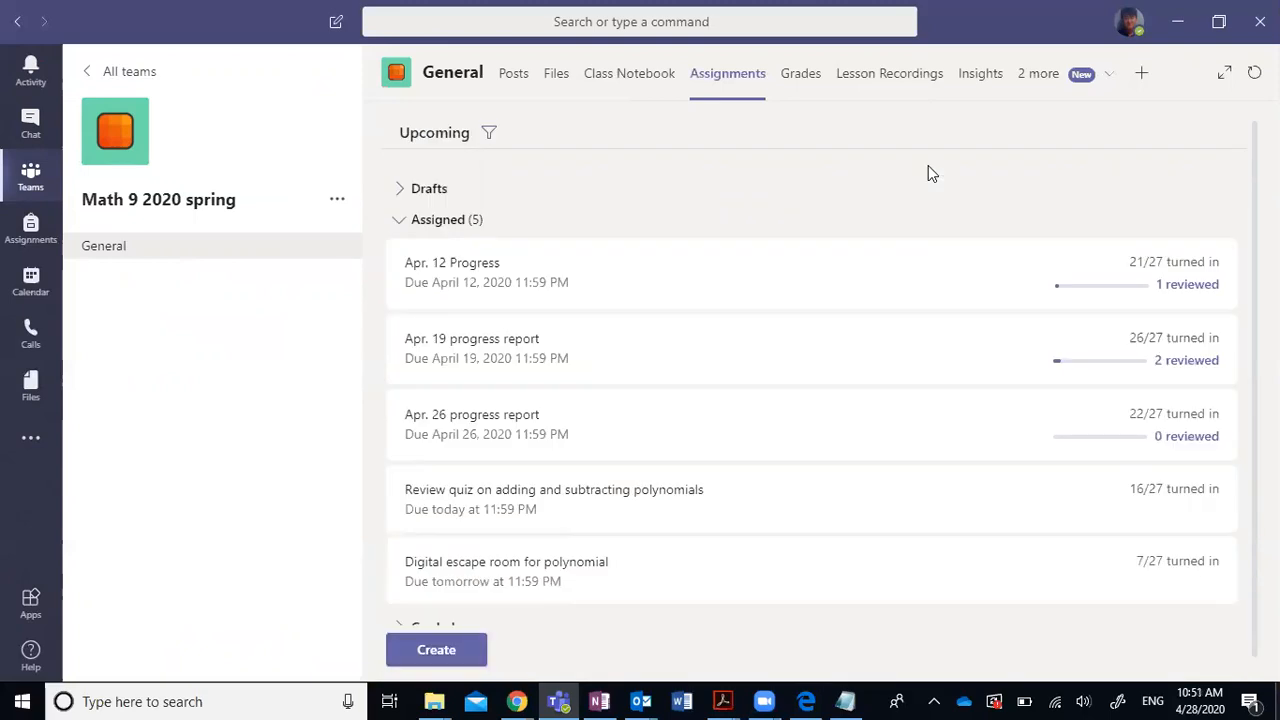
Open Digital escape room for polynomial, preview Student view, return, and open a turned-in submission.
{"action": "left_click", "coordinate": [570, 576]}
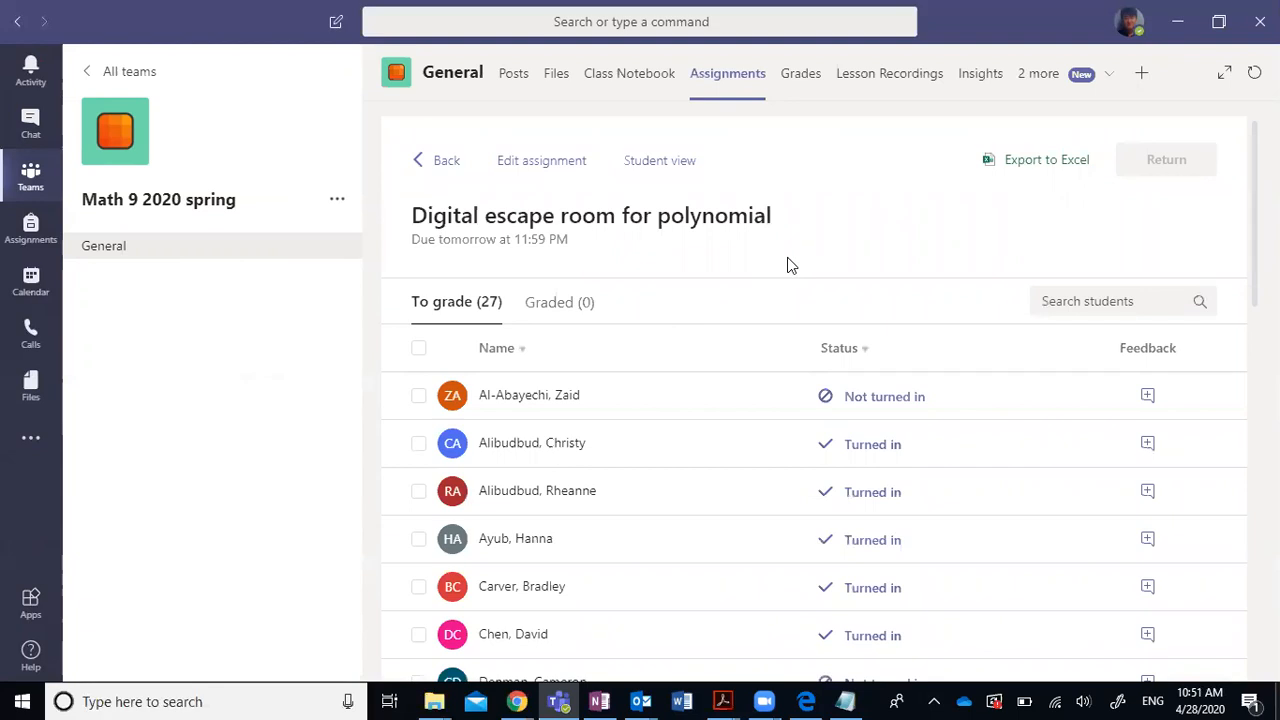
{"action": "left_click", "coordinate": [658, 162]}
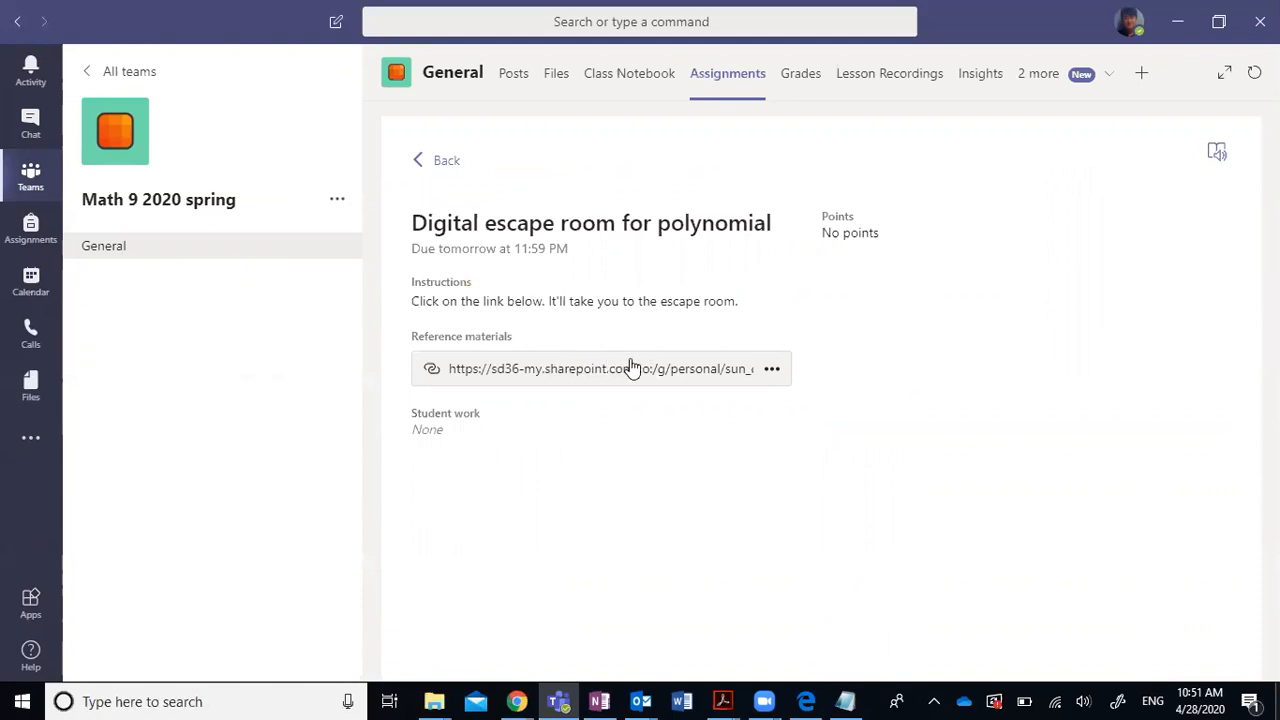
{"action": "left_click", "coordinate": [446, 162]}
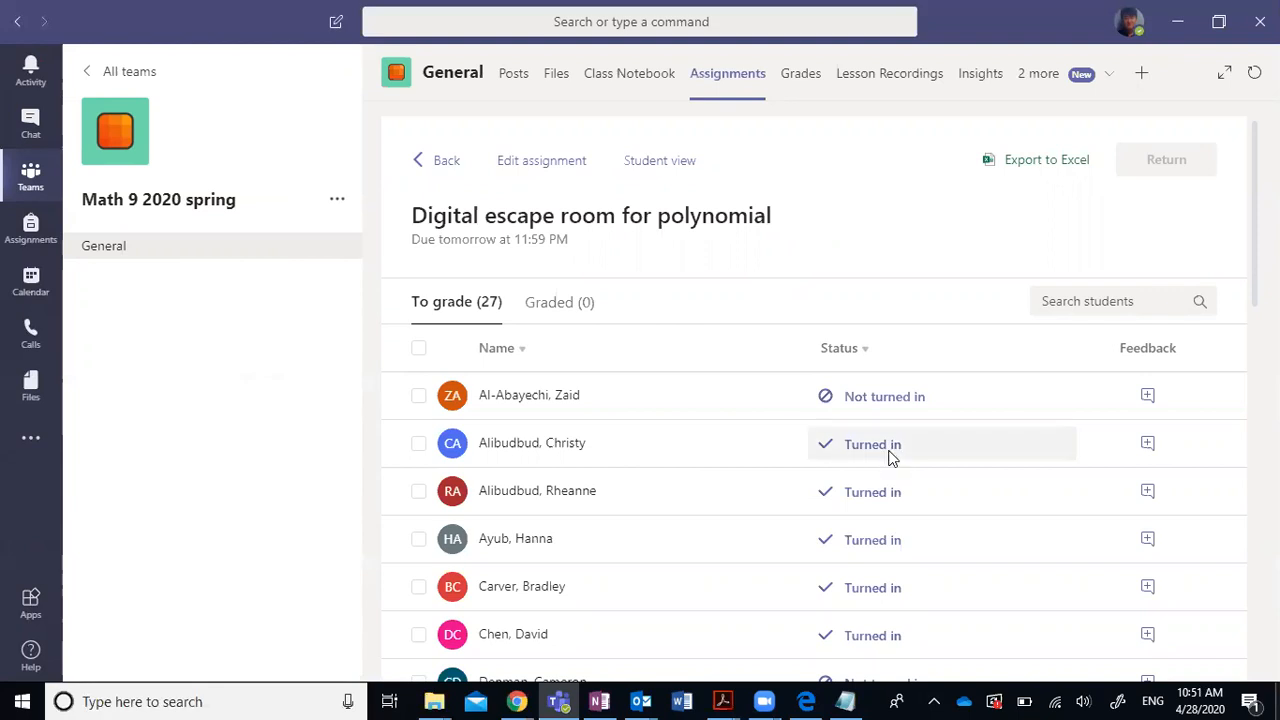
{"action": "left_click", "coordinate": [890, 457]}
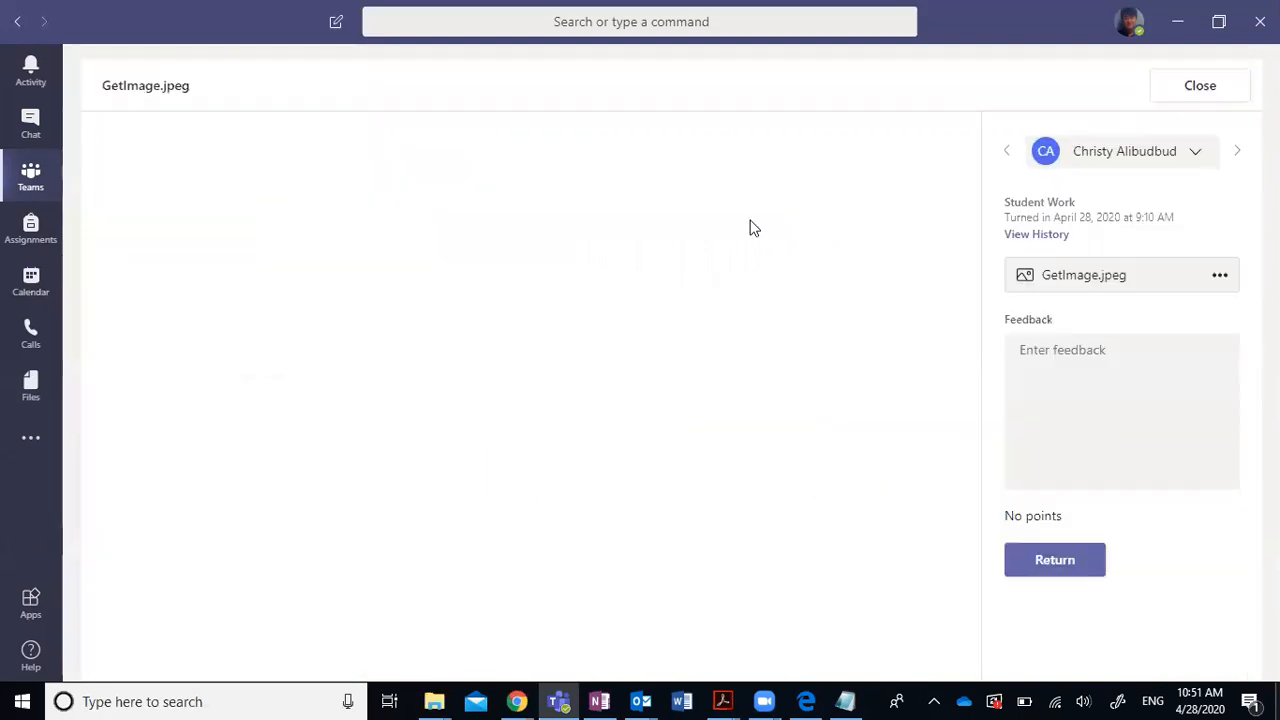